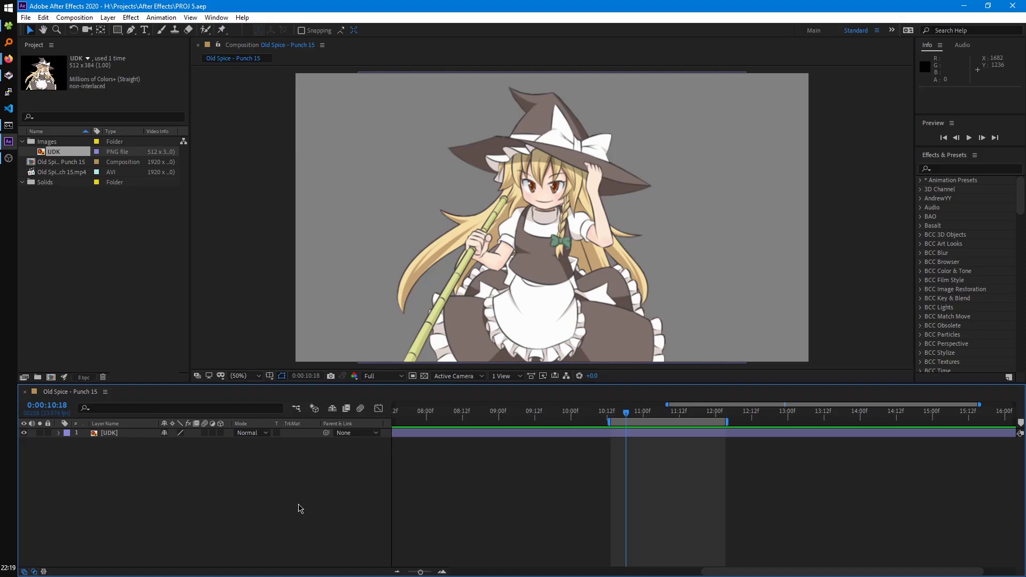
Step: Duplicate the UDK witch layer twice, place the copies left and right, then select all three layers
click(315, 433)
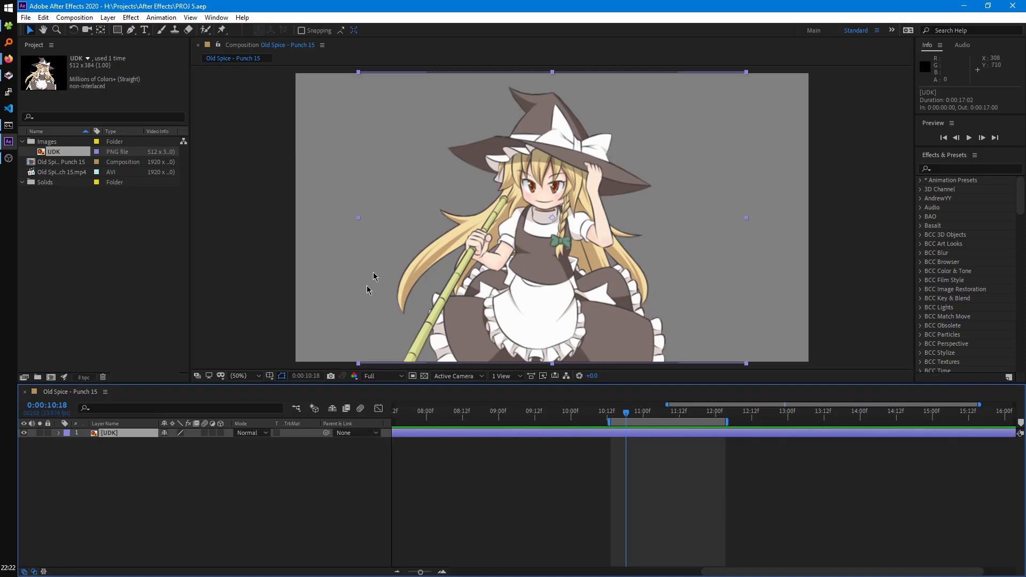
key(ctrl+d)
key(ctrl+d)
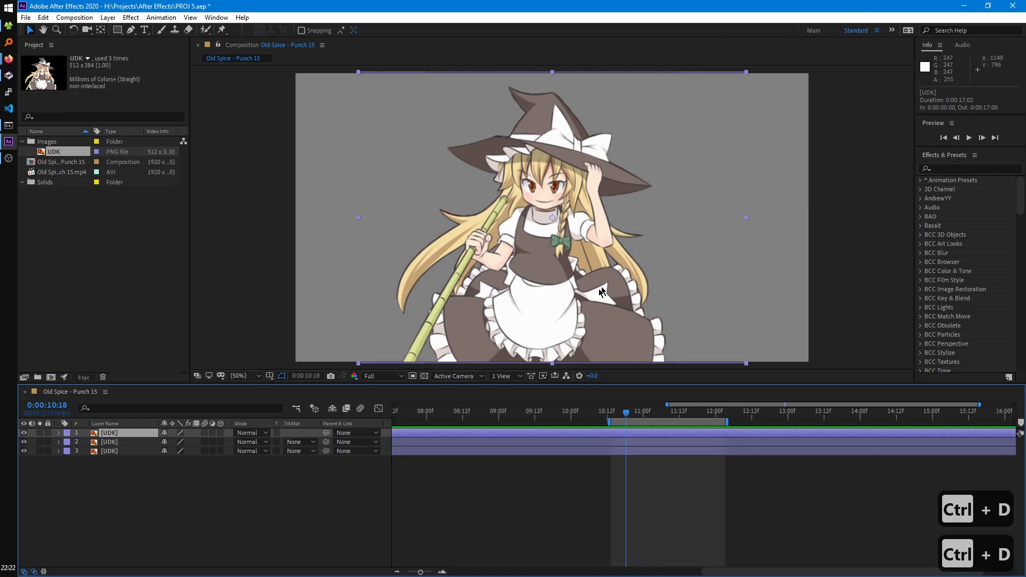
drag(596, 295, 779, 294)
click(504, 278)
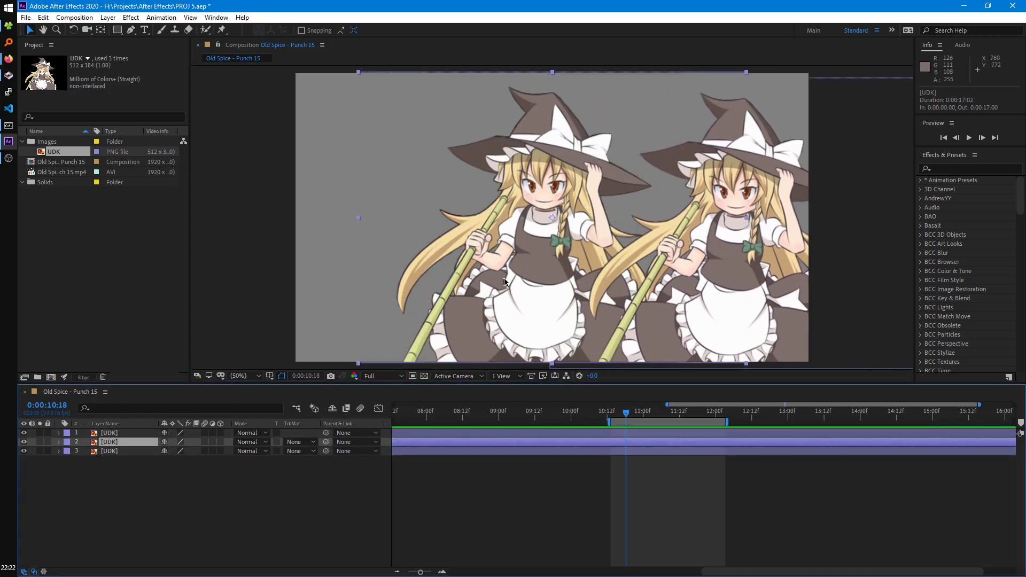
drag(504, 277, 321, 283)
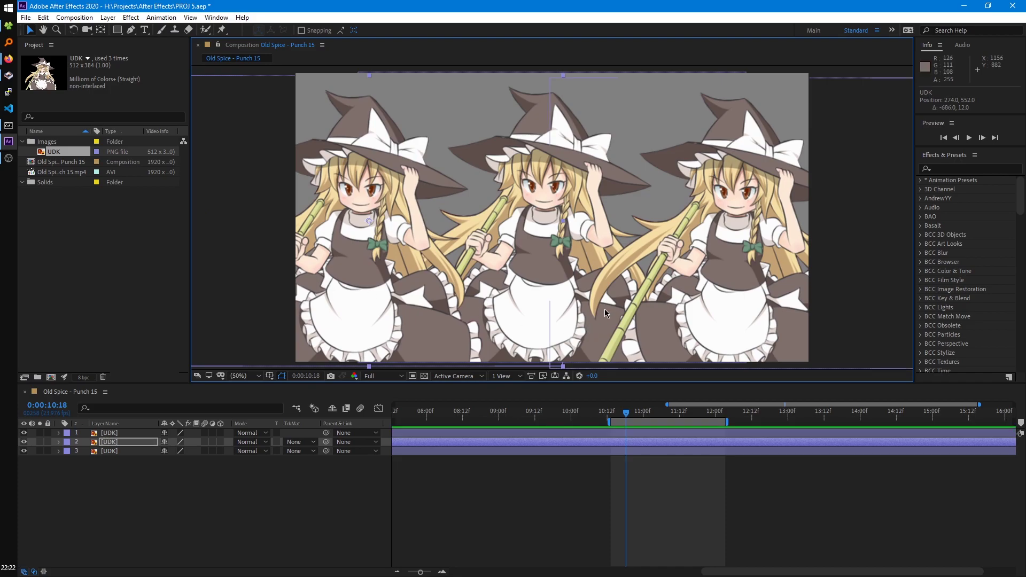
click(132, 496)
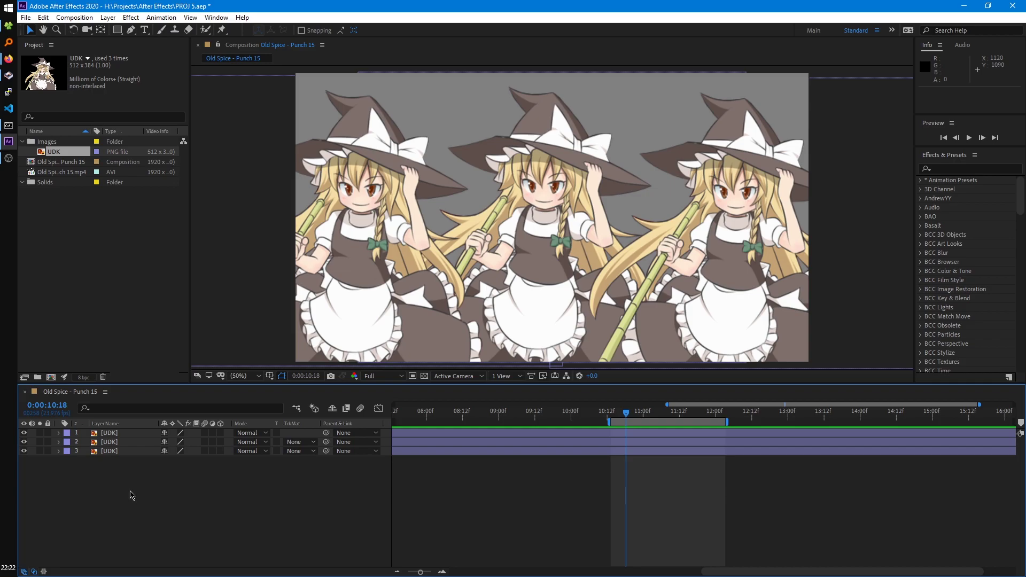
drag(137, 477, 107, 432)
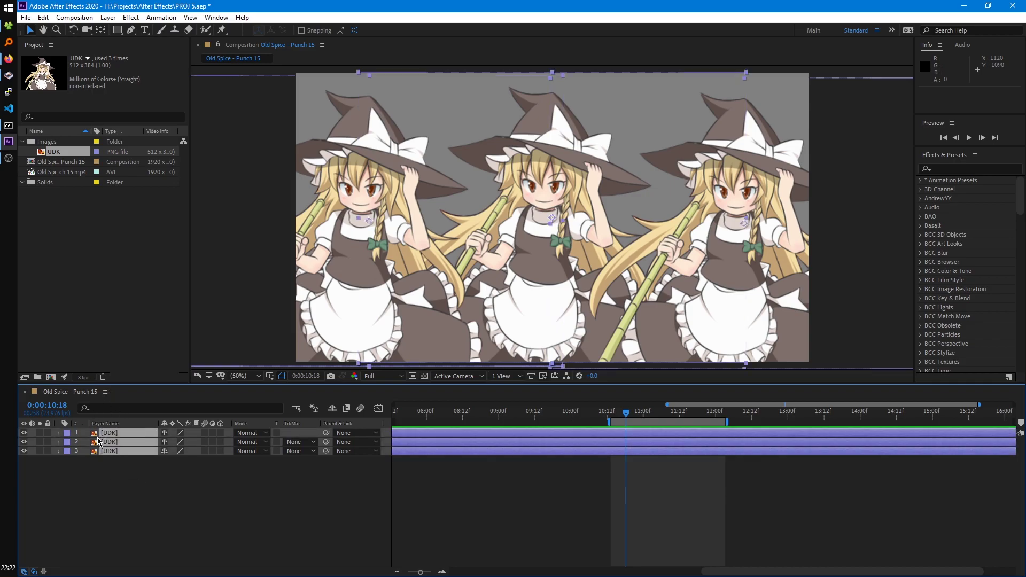
Step: Pre-compose the three witch layers into a comp named 'UDKs' using Move all attributes
key(ctrl+shift+c)
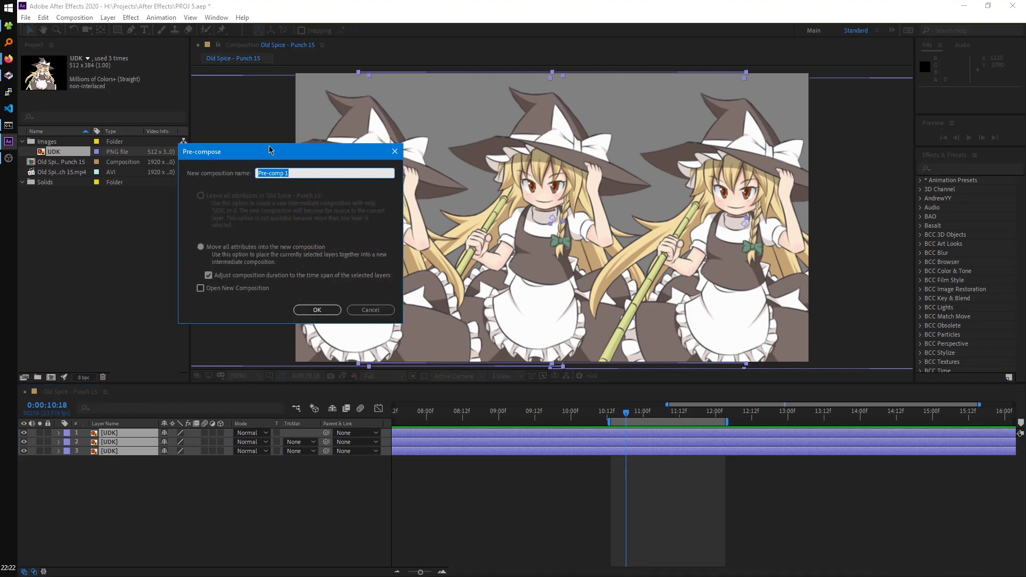
drag(449, 196, 624, 285)
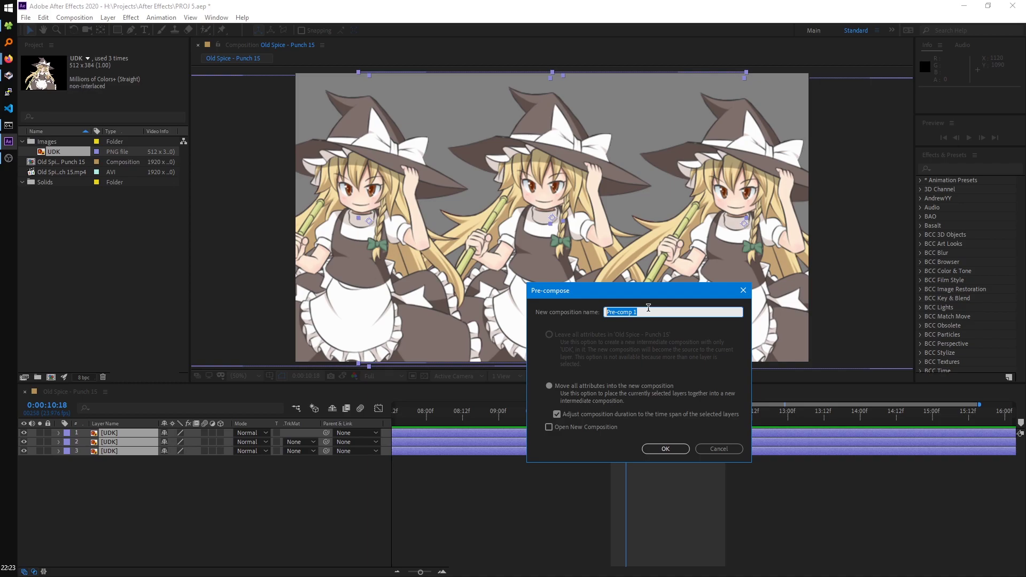
text(UDKs)
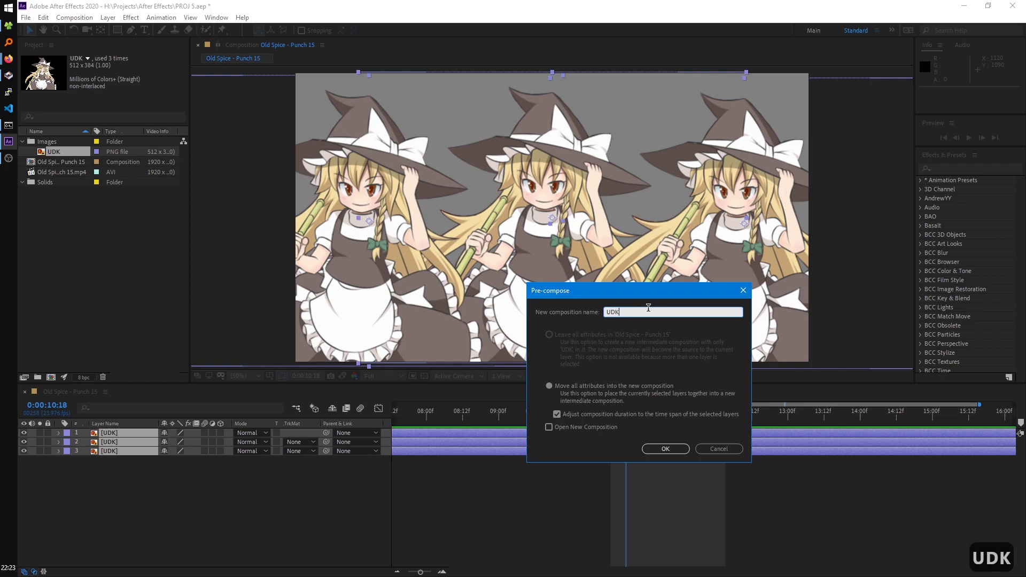
click(665, 449)
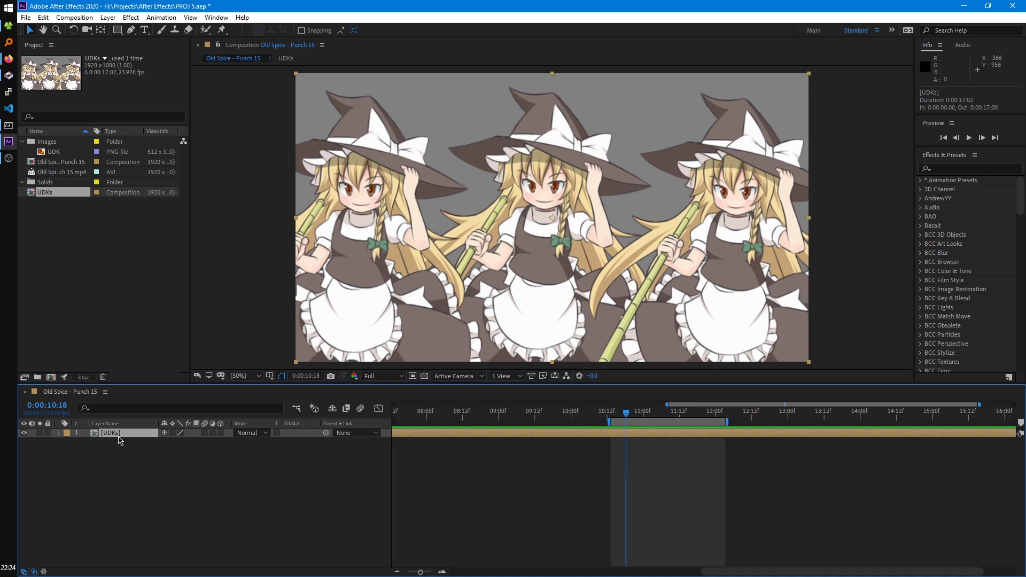
Step: Open UDKs in its own tab, compare it with the main comp, and undo a trial move of UDKs
double_click(115, 434)
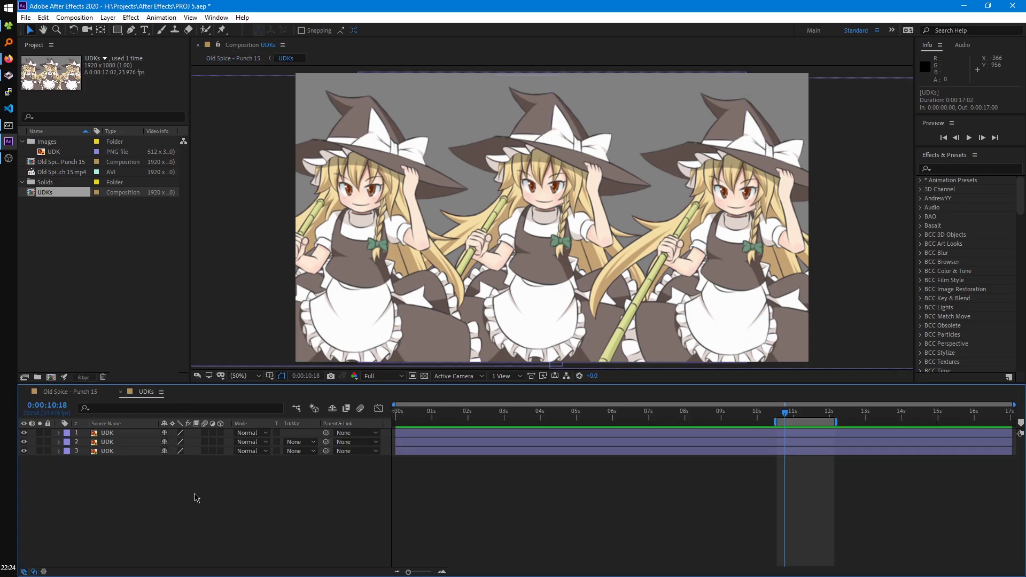
click(67, 398)
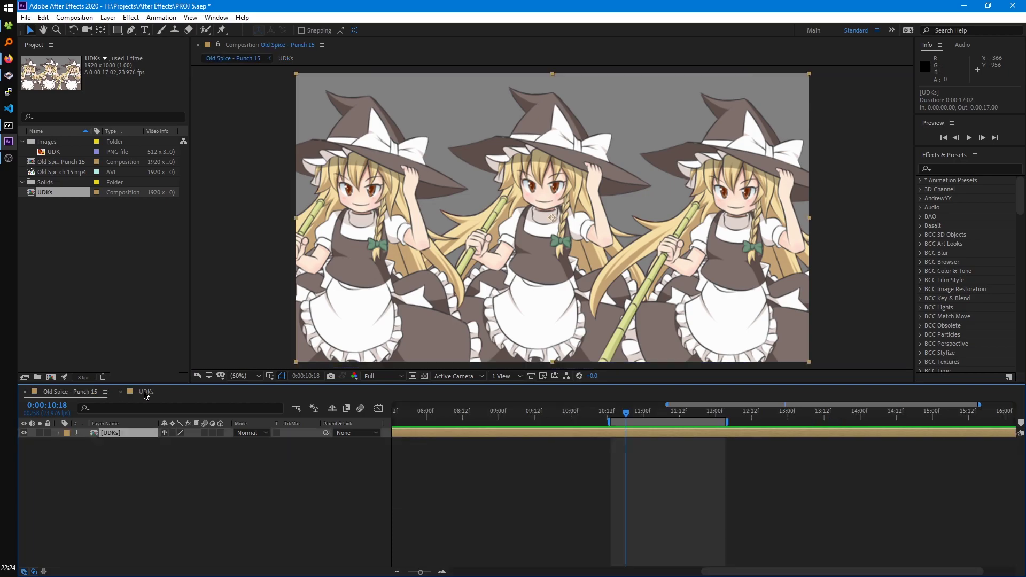
click(144, 396)
click(78, 394)
click(142, 396)
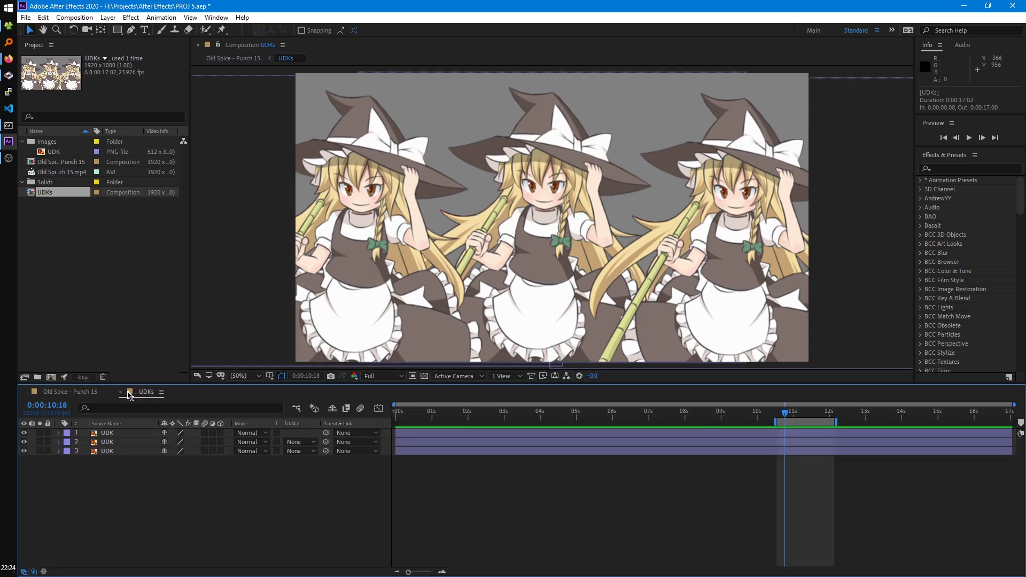
click(71, 394)
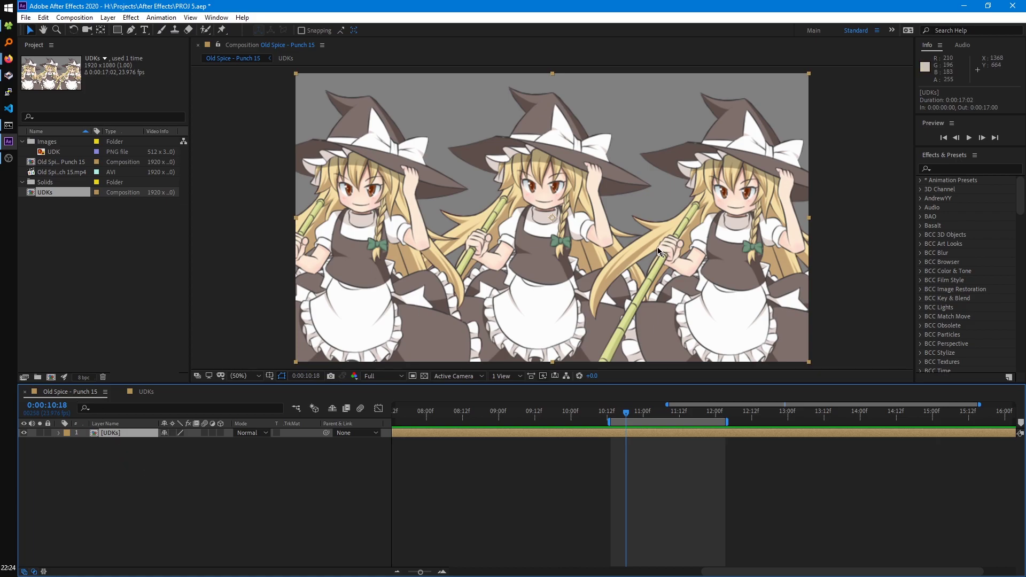
drag(602, 274, 569, 262)
key(ctrl+z)
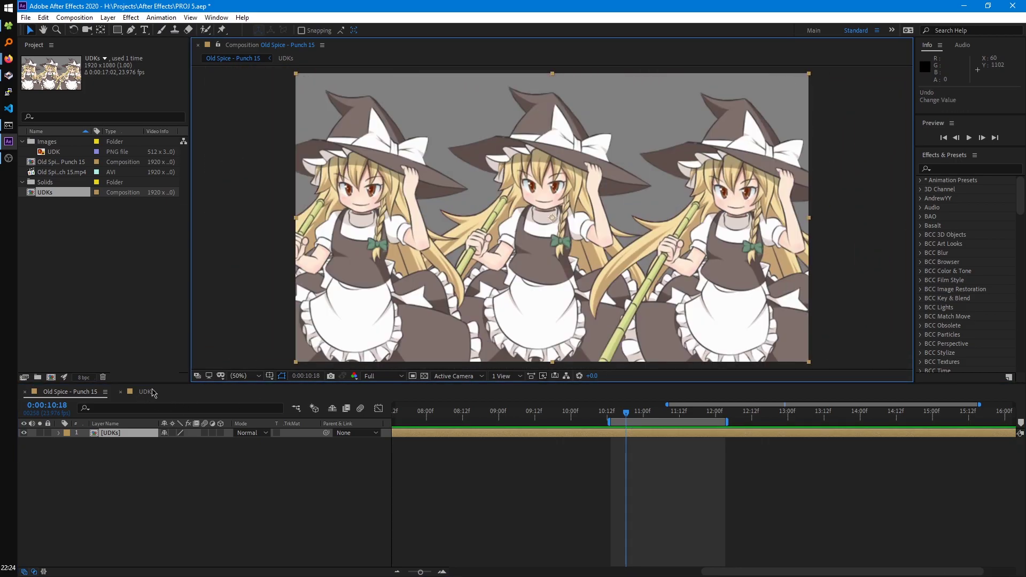
Step: Inside UDKs, push the outer witches past the frame edges, check the main comp, then select all three
double_click(110, 432)
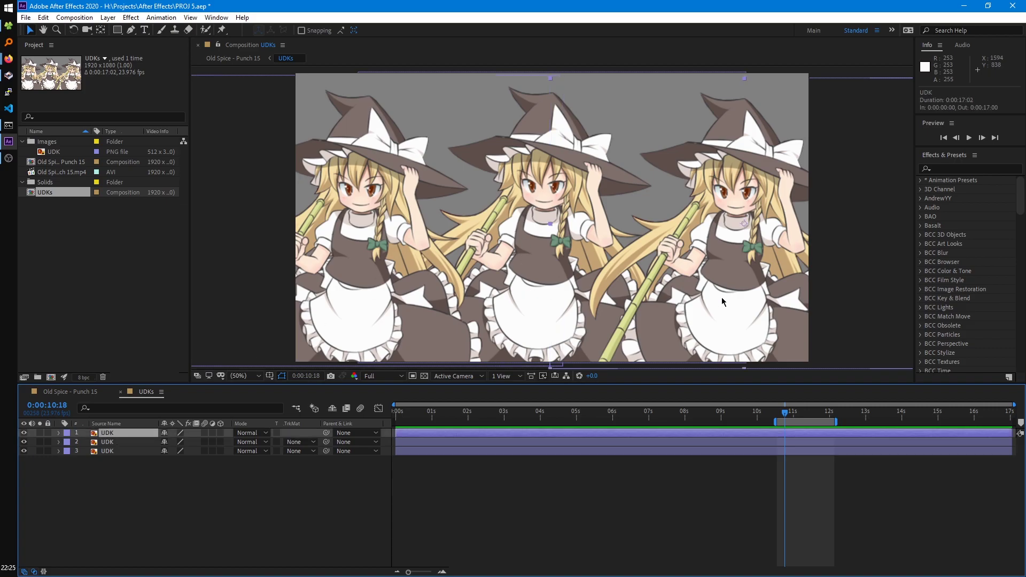
mouse_move(721, 297)
mouse_down()
mouse_move(688, 286)
mouse_move(692, 278)
mouse_move(705, 288)
mouse_move(681, 300)
mouse_move(733, 301)
mouse_up()
drag(672, 296, 731, 293)
drag(547, 306, 433, 323)
drag(547, 251, 490, 259)
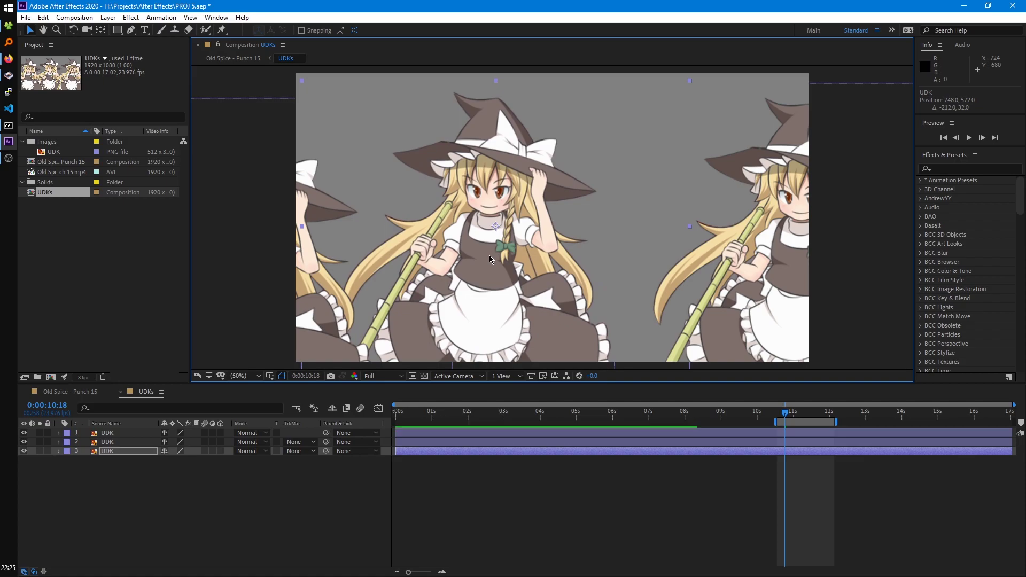
click(73, 391)
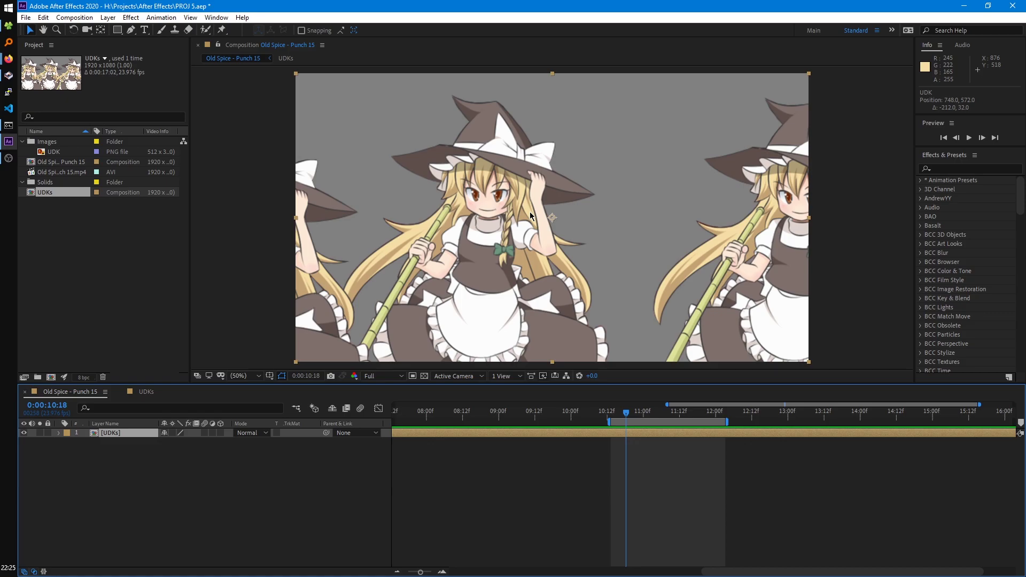
click(139, 395)
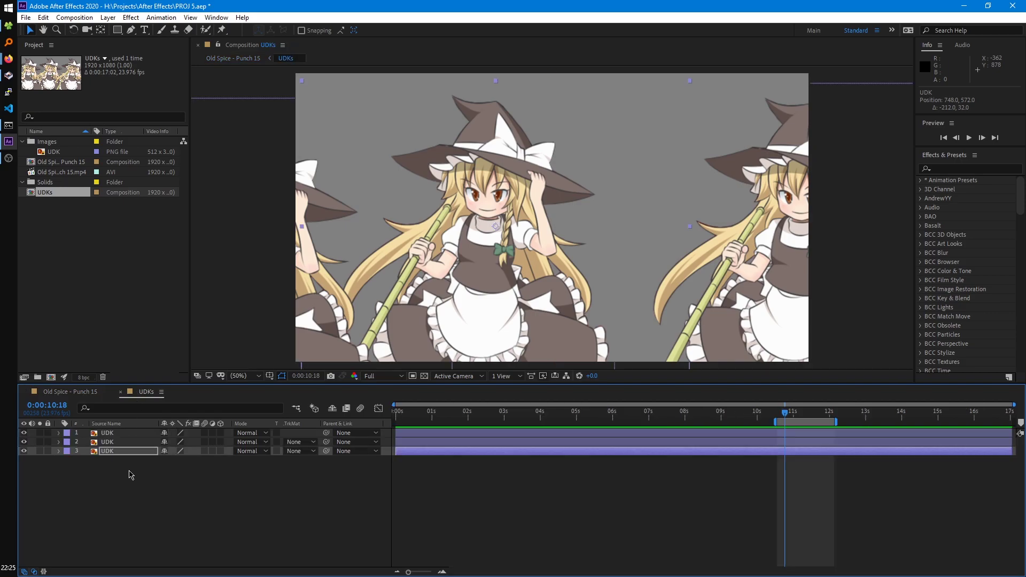
drag(130, 474, 120, 428)
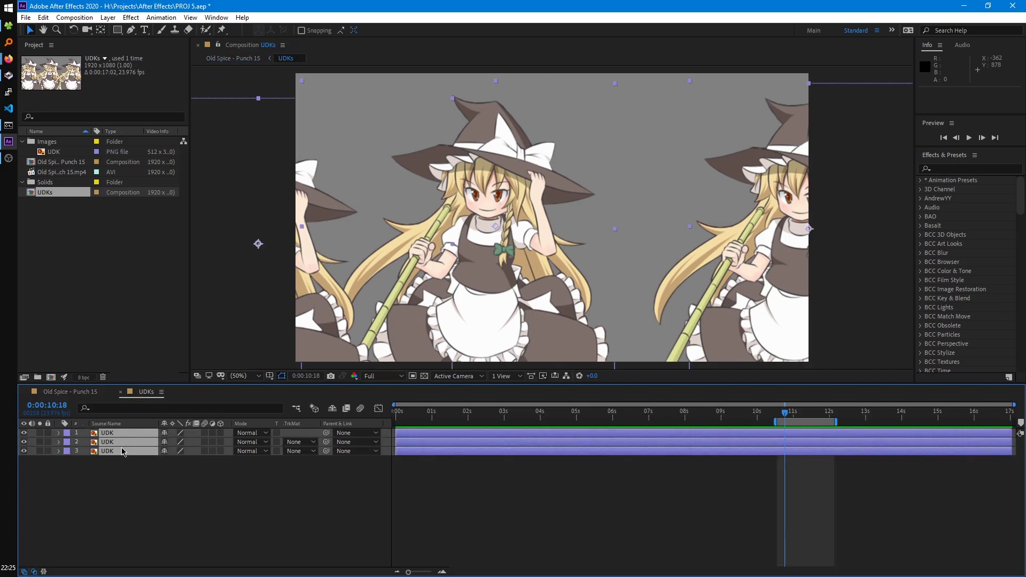
Step: Nest the three witches into 'Pre-comp 1' and move it right within UDKs
key(ctrl+shift+c)
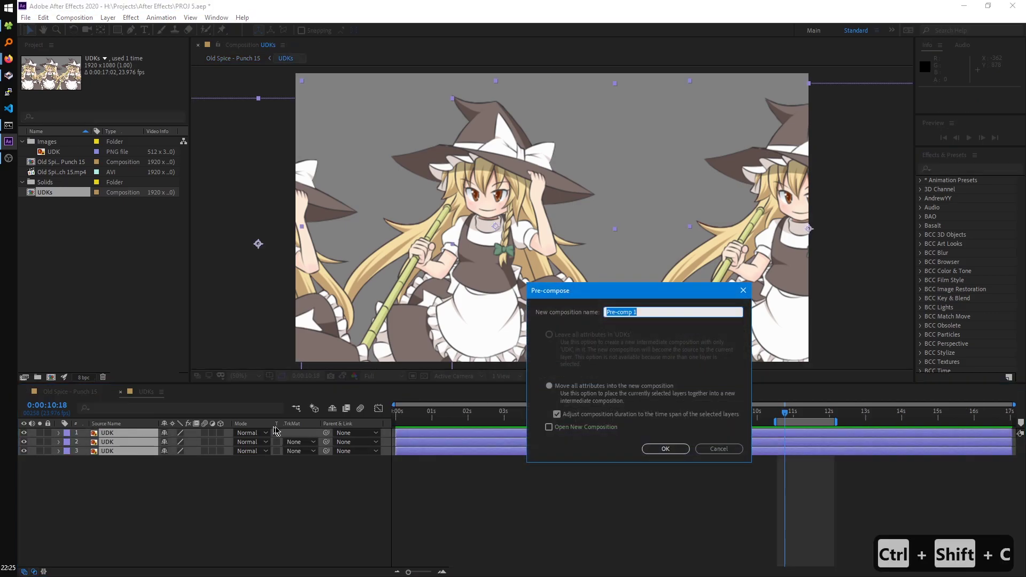
click(665, 448)
click(176, 470)
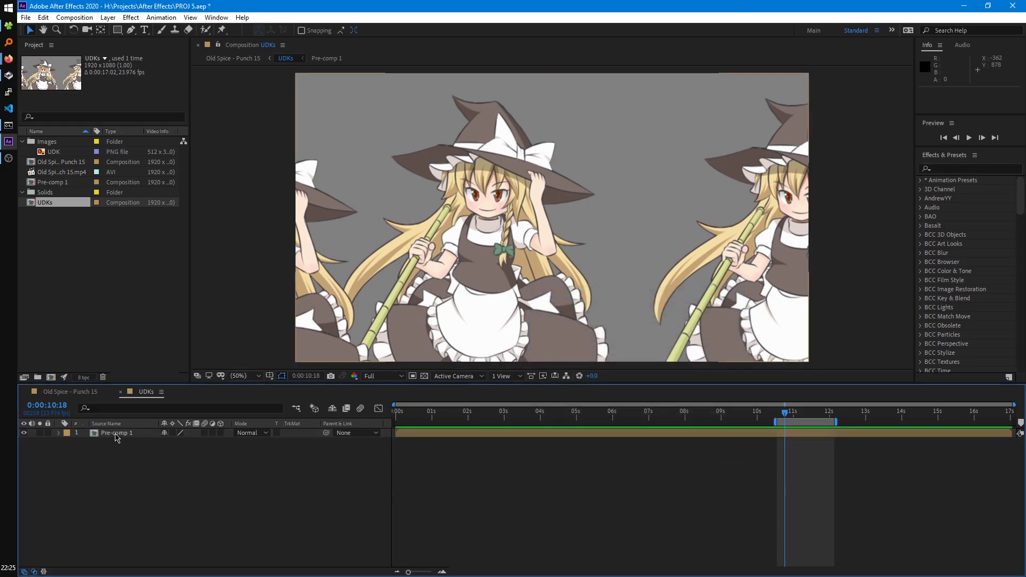
click(114, 434)
drag(454, 293, 572, 292)
click(80, 393)
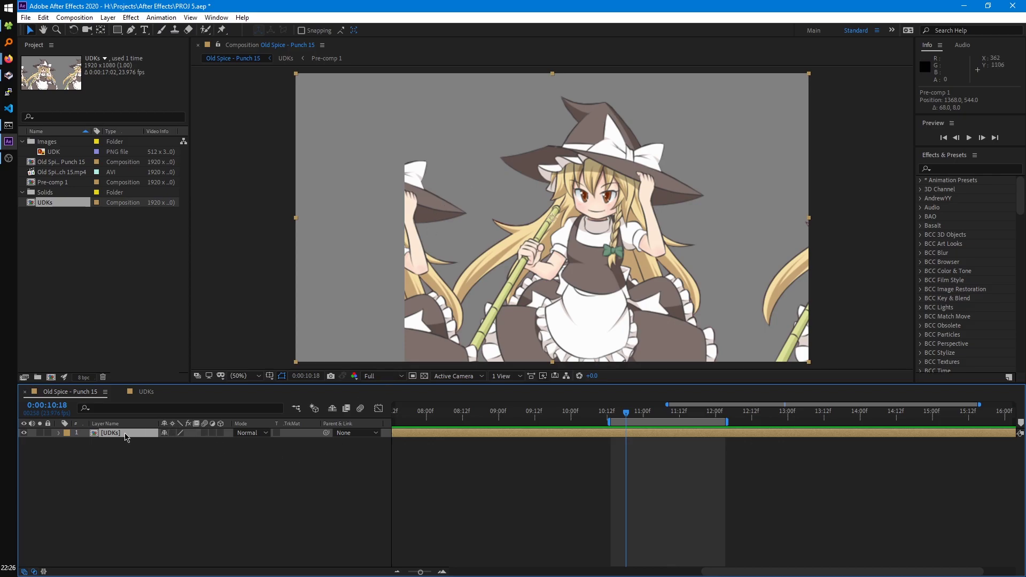
Step: Inside UDKs, enable the Collapse Transformations switch on the Pre-comp 1 layer
double_click(122, 434)
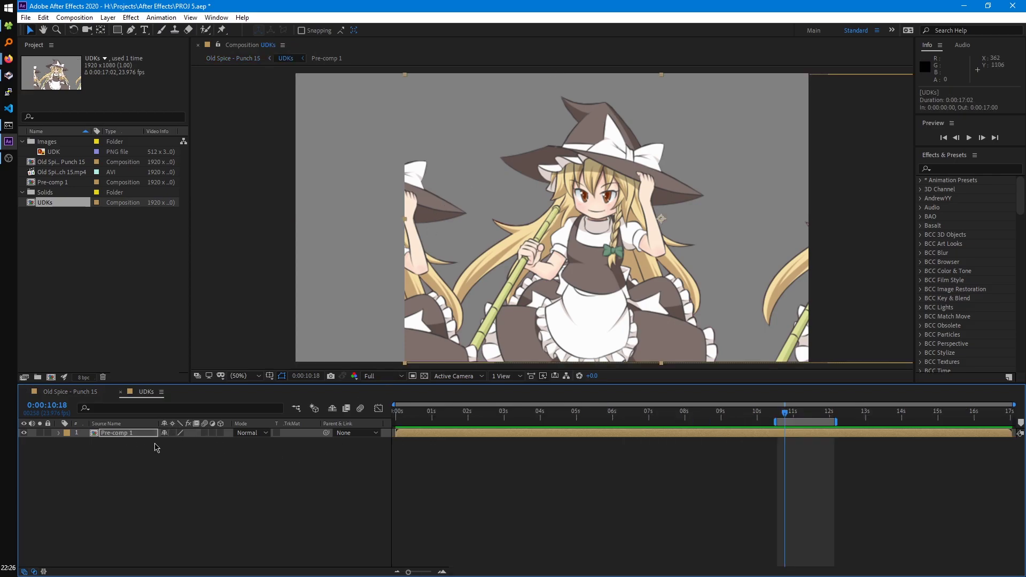
click(125, 435)
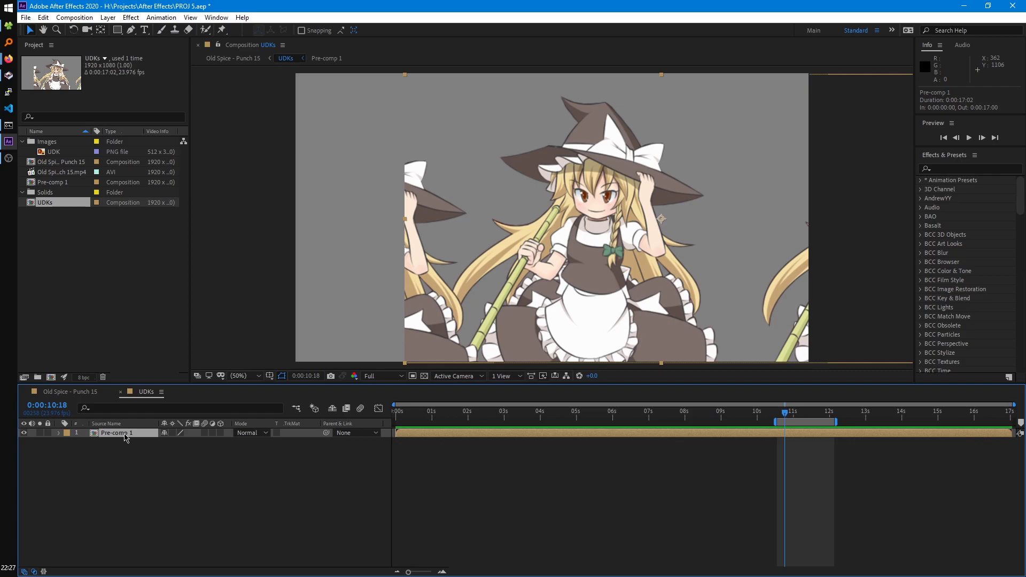
click(172, 434)
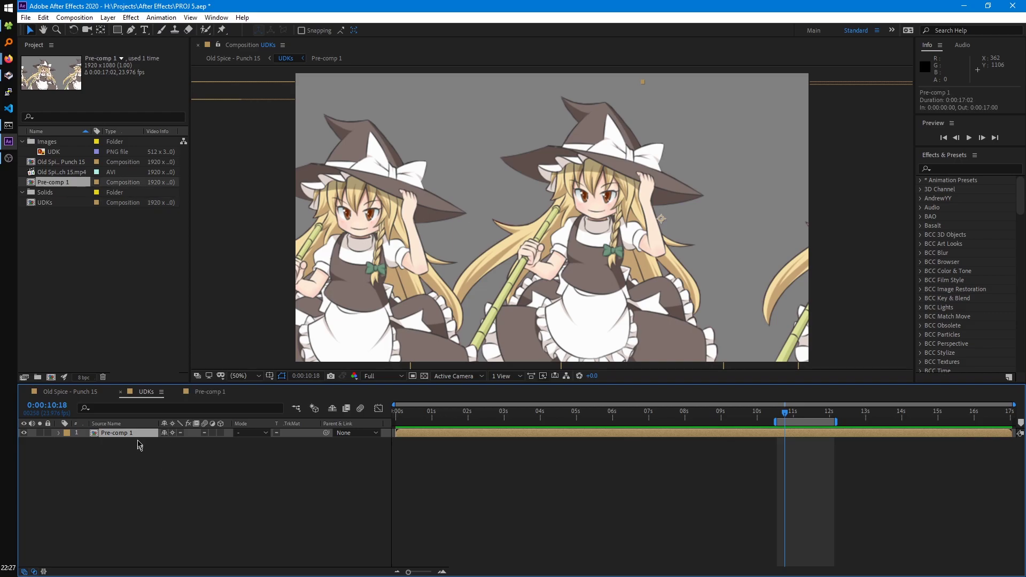
Step: Open Pre-comp 1, confirm its Composition Settings are 1920×1080, then return to UDKs
double_click(121, 433)
click(233, 391)
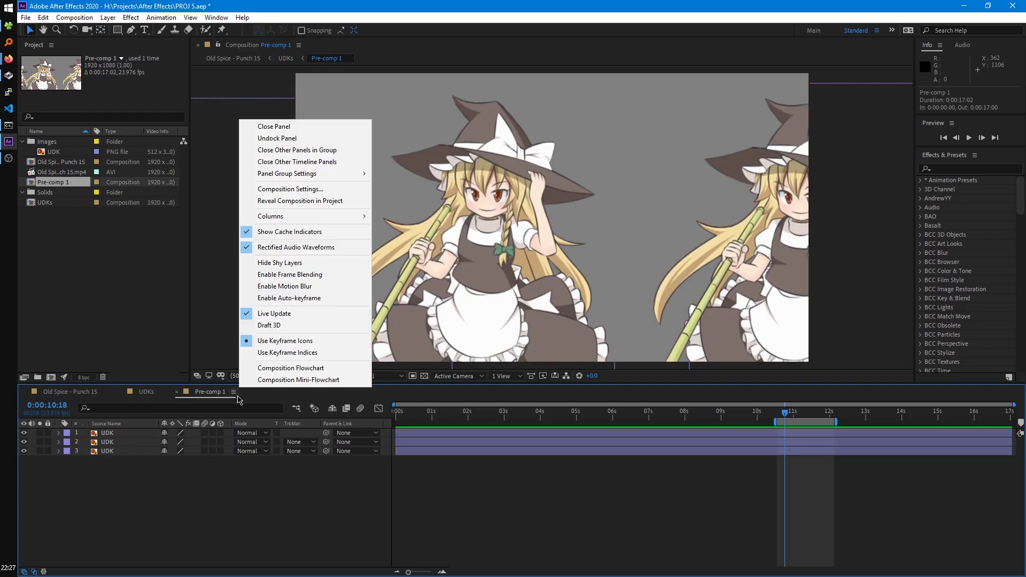
click(282, 193)
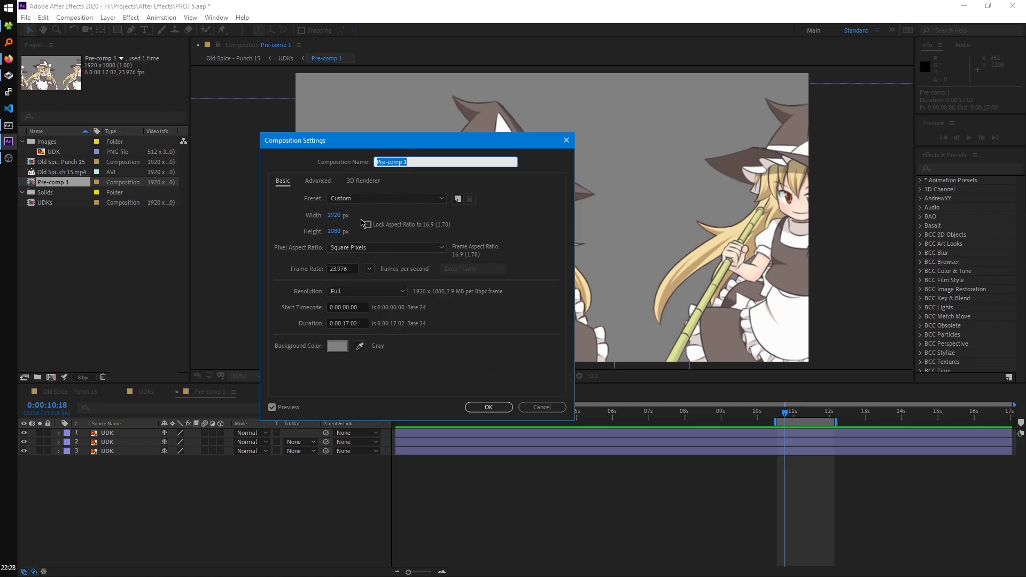
key(Escape)
click(145, 391)
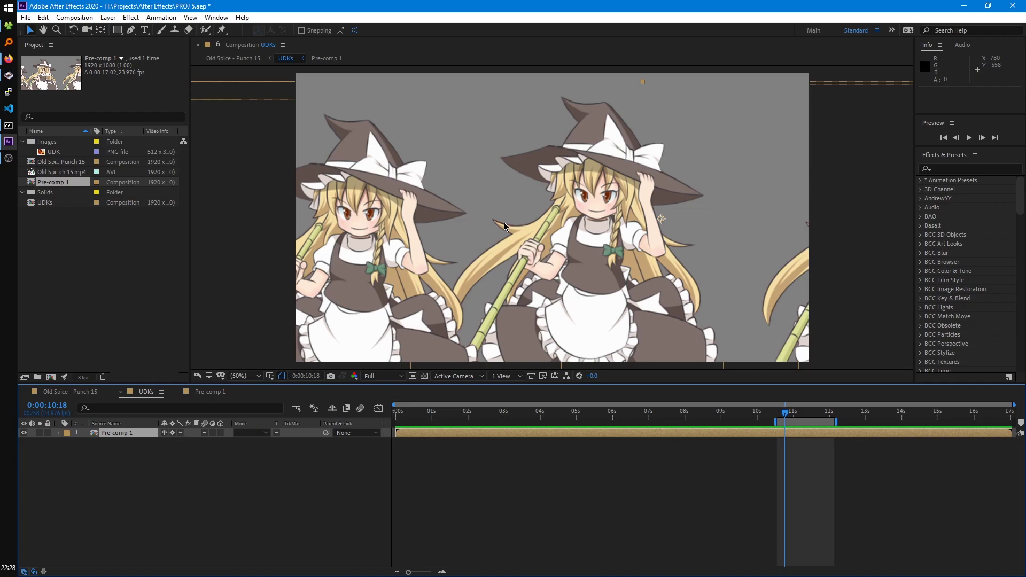
Step: Reposition Pre-comp 1 in UDKs, then enable Collapse Transformations on UDKs in the main comp and reposition it
drag(514, 262, 441, 245)
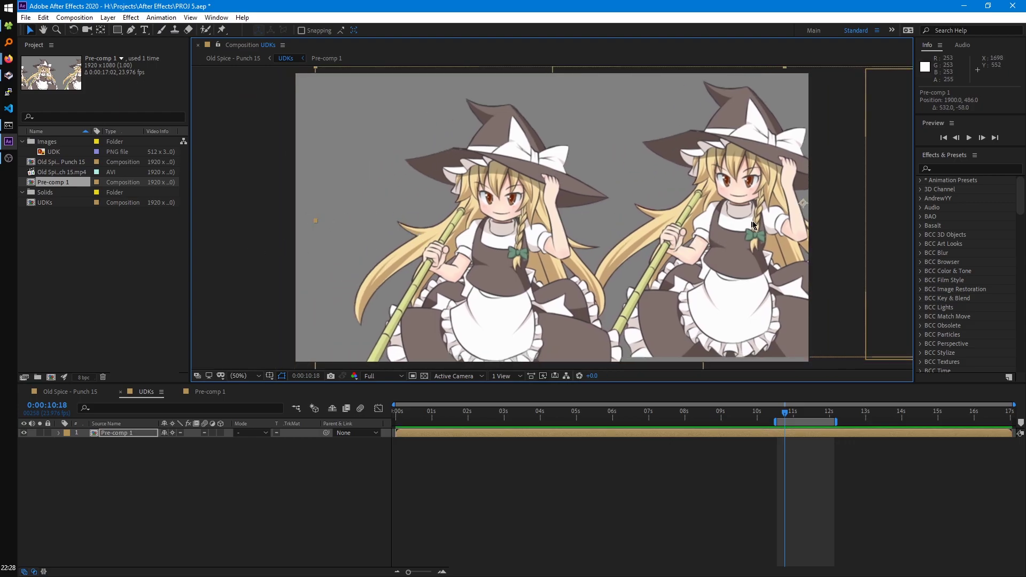
drag(703, 254, 610, 257)
click(233, 58)
drag(500, 278, 577, 281)
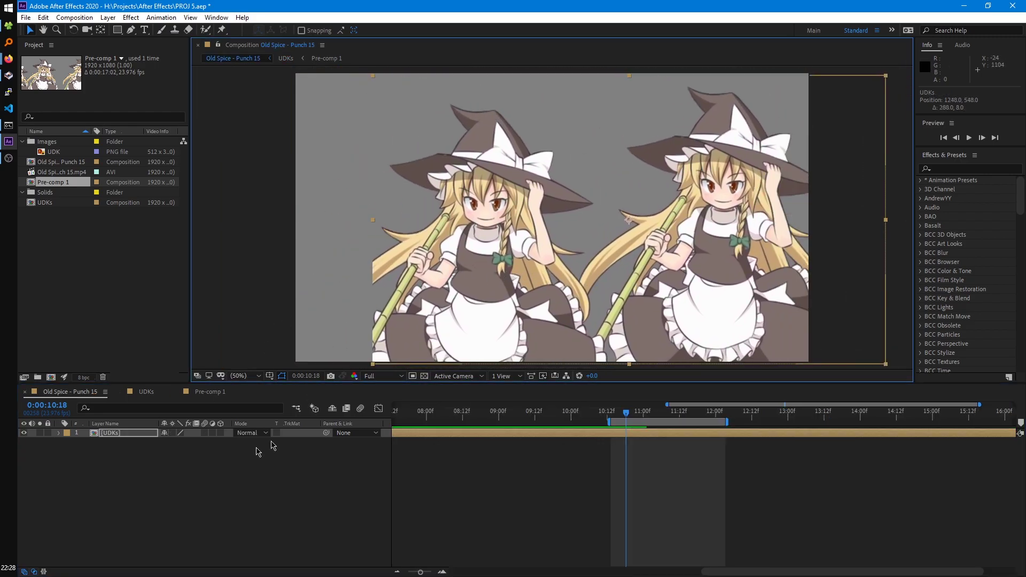
click(172, 433)
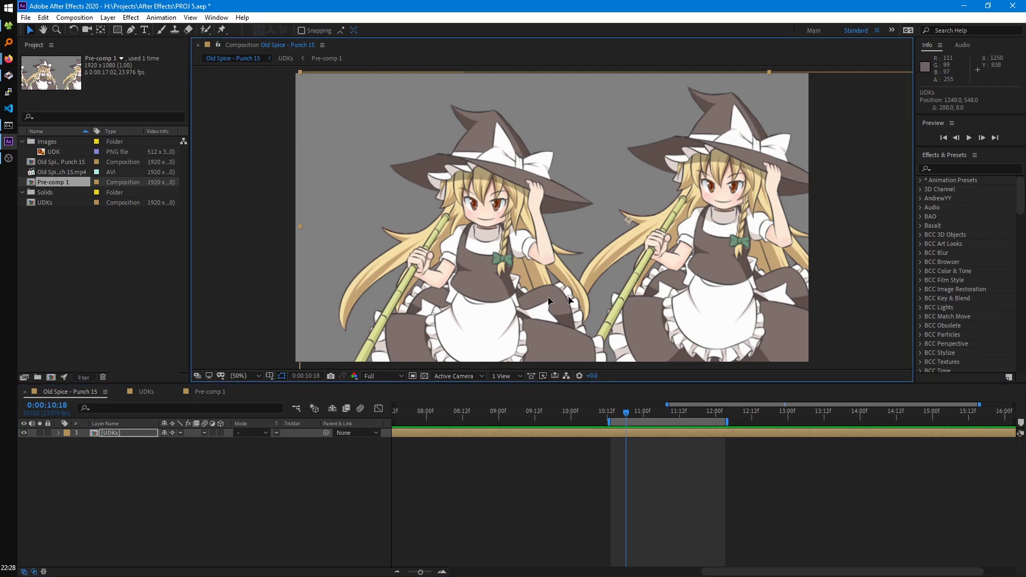
drag(322, 289, 551, 300)
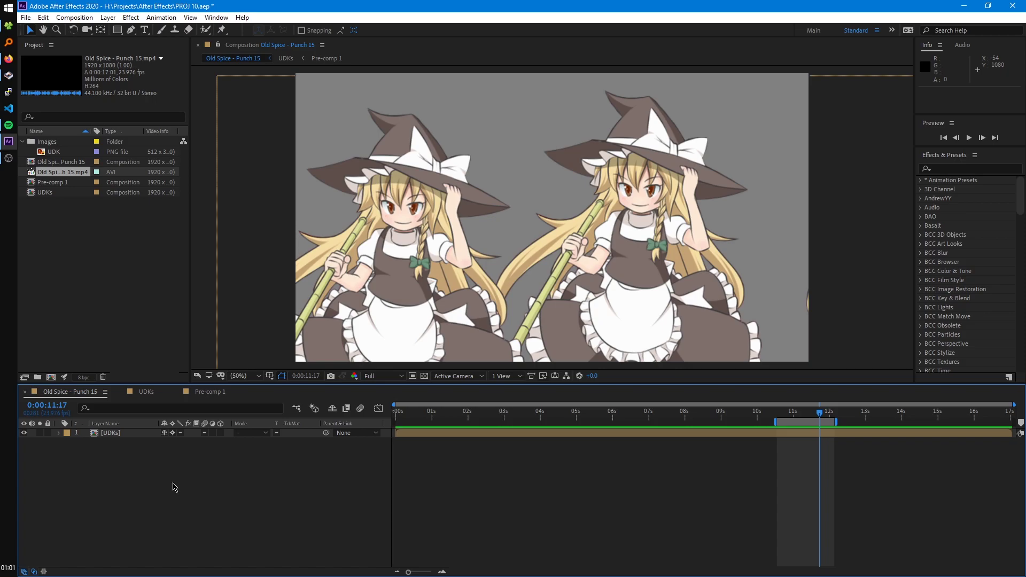
Step: Add the Old Spice mp4 above UDKs, go to 0:00:10:21, and bring up Pre-compose
drag(62, 174, 128, 441)
key(shift+Page_Up)
key(shift+Page_Up)
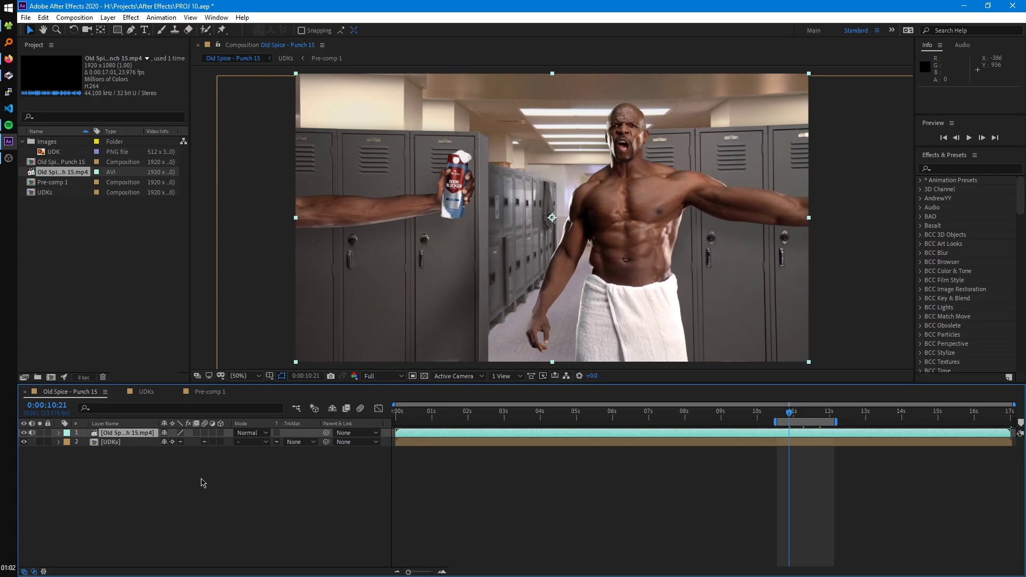
key(ctrl+shift+c)
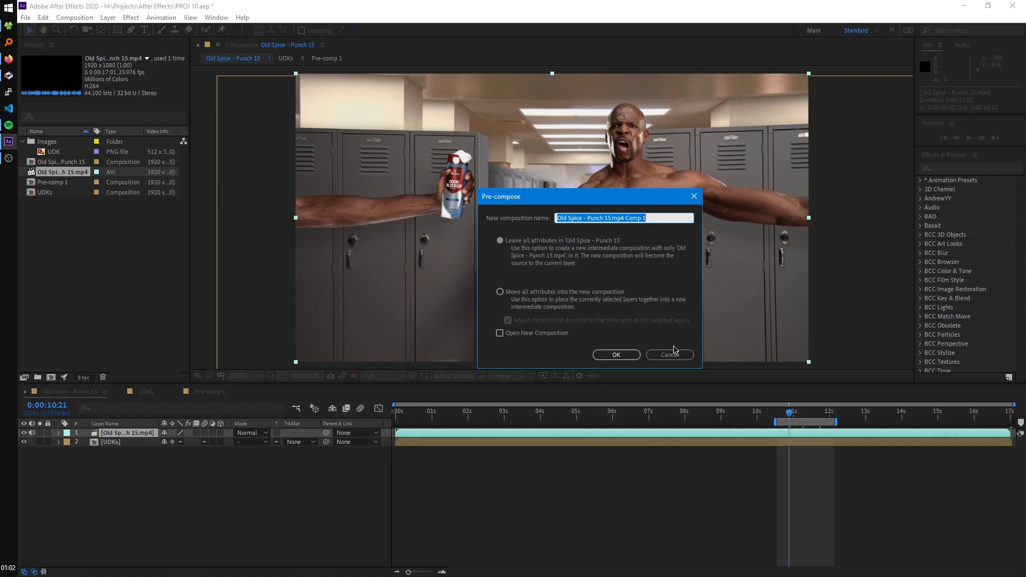
Step: Cancel pre-composing and trim the Old Spice layer to run from 10:21 to 11:16
click(670, 355)
key(alt+bracketleft)
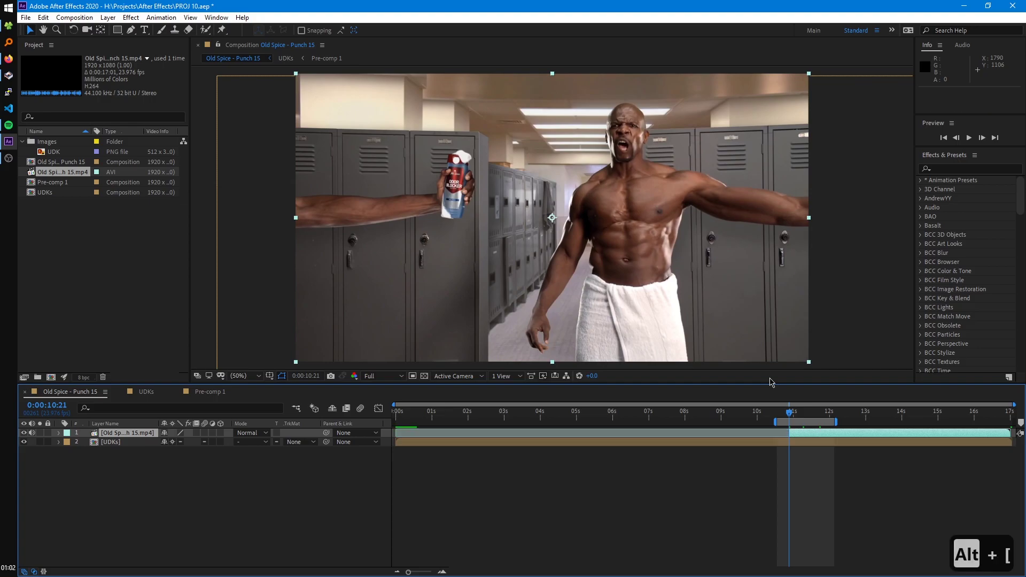
click(818, 419)
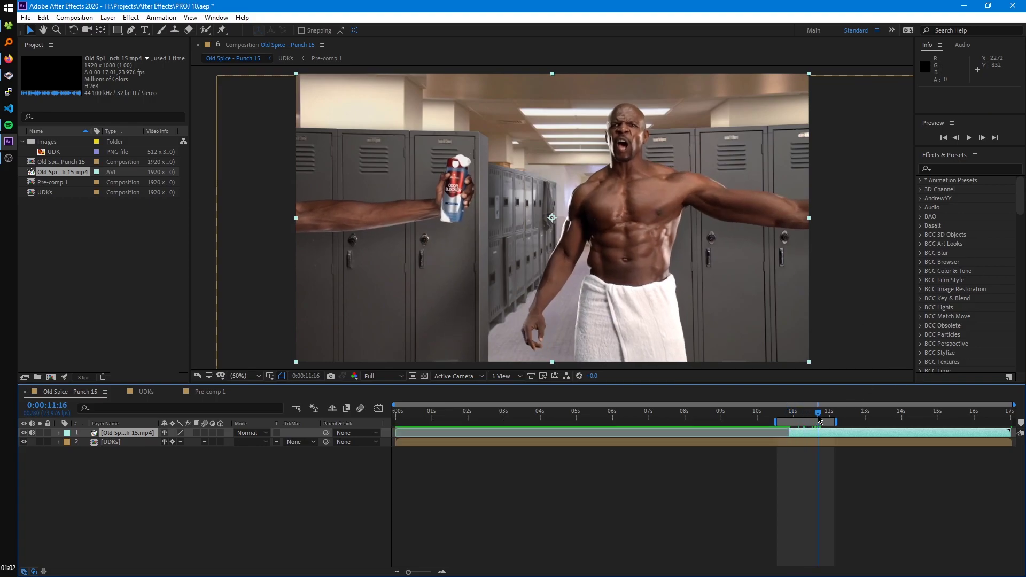
key(alt+bracketright)
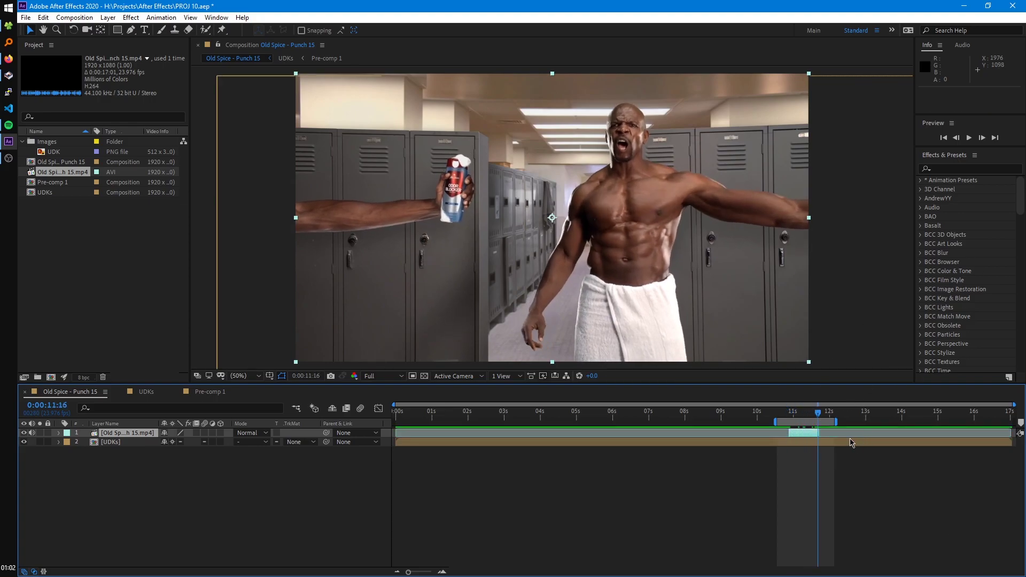
Step: Keyframe Scale growing from 33% at 10:23 to 102% at 11:11, then reopen Pre-compose
key(equal)
drag(790, 418, 761, 418)
key(s)
drag(199, 441, 128, 442)
click(85, 441)
drag(764, 416, 797, 416)
drag(188, 442, 228, 441)
key(ctrl+shift+c)
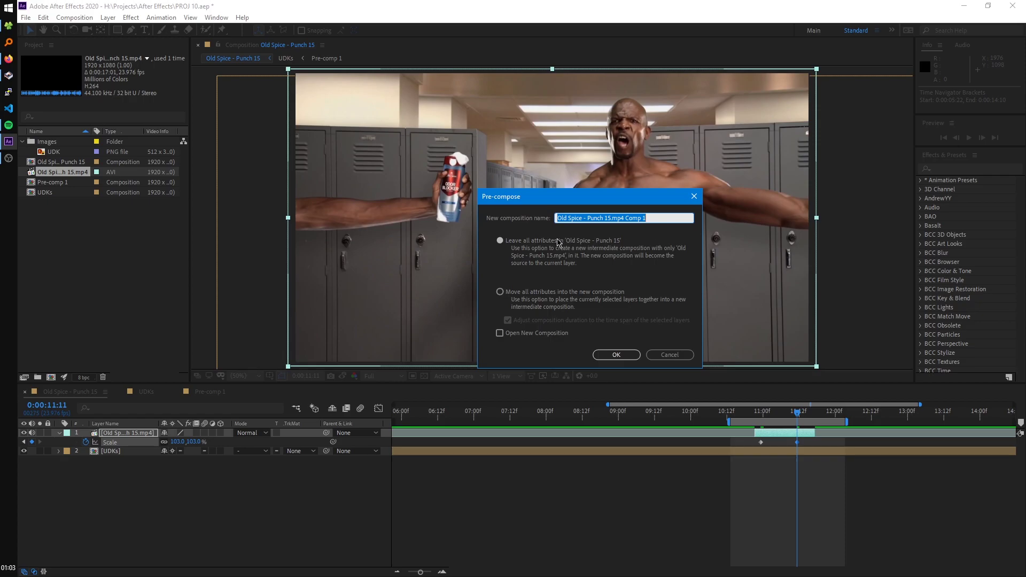
Step: Pre-compose the Old Spice layer with 'Leave all attributes', then check its Scale keyframes around 11:06–11:09
click(616, 355)
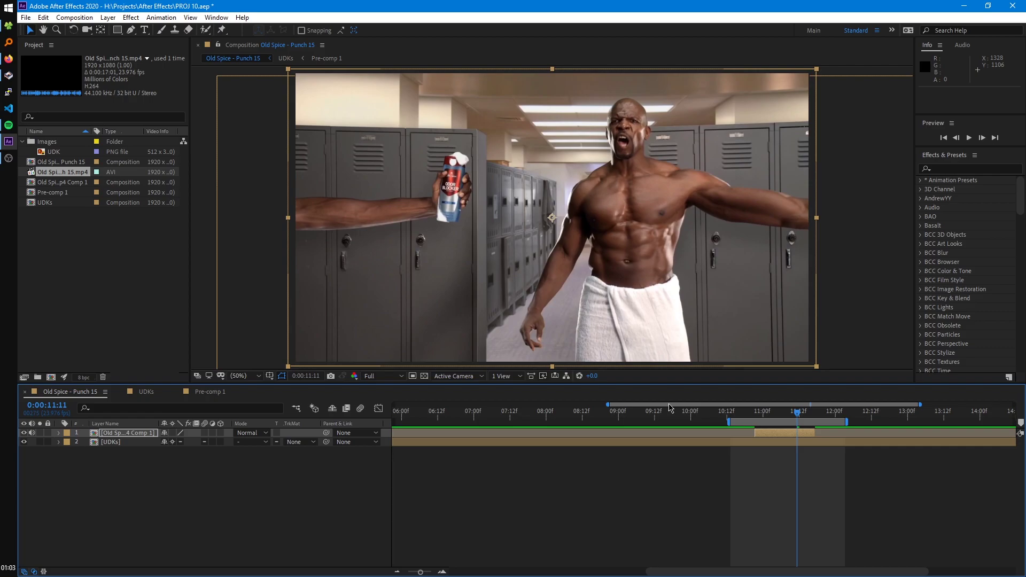
key(u)
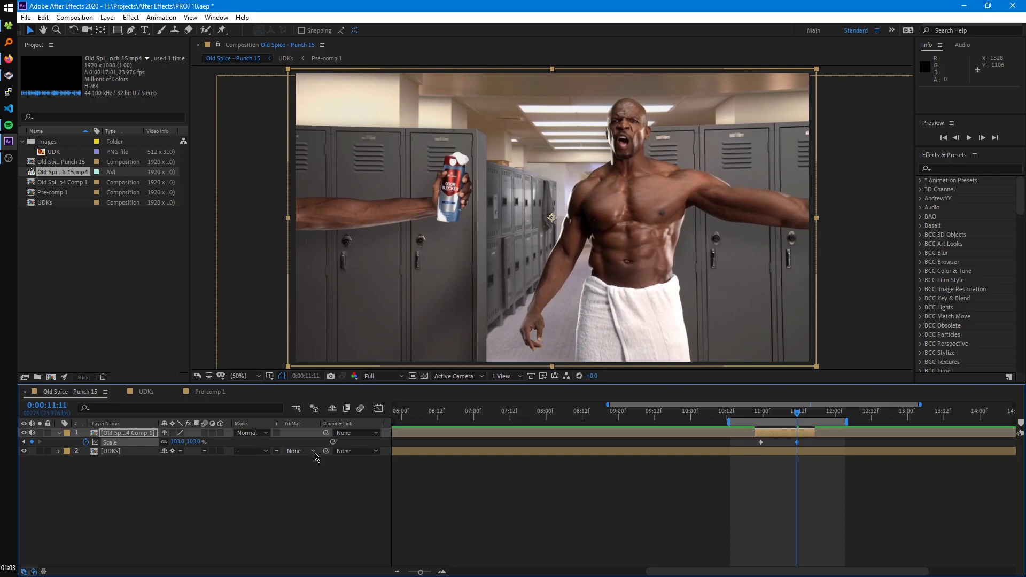
click(781, 414)
drag(781, 414, 790, 417)
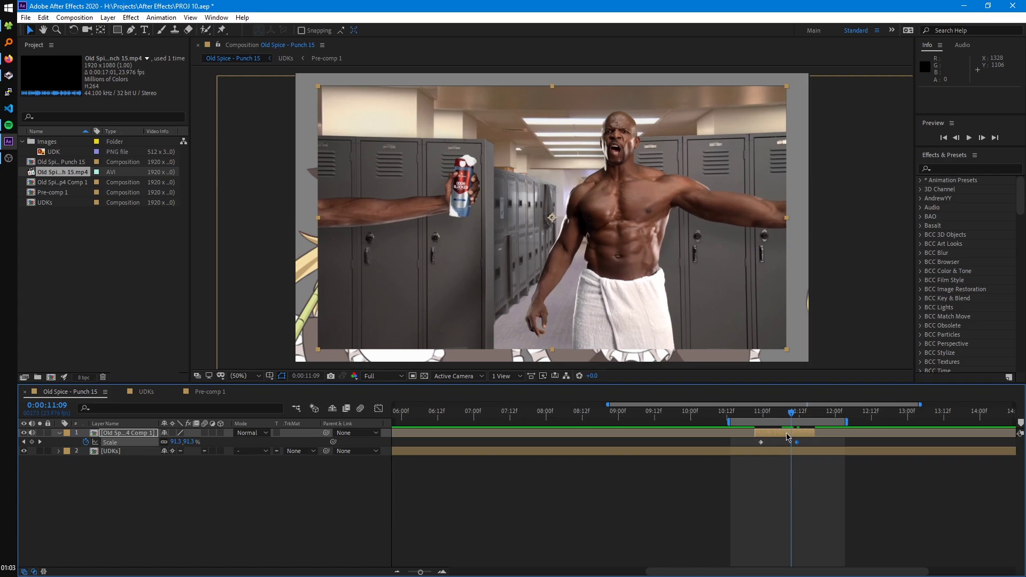
Step: Open the new nested video comp and scrub it from 9:08 to 11:00
double_click(786, 435)
click(738, 422)
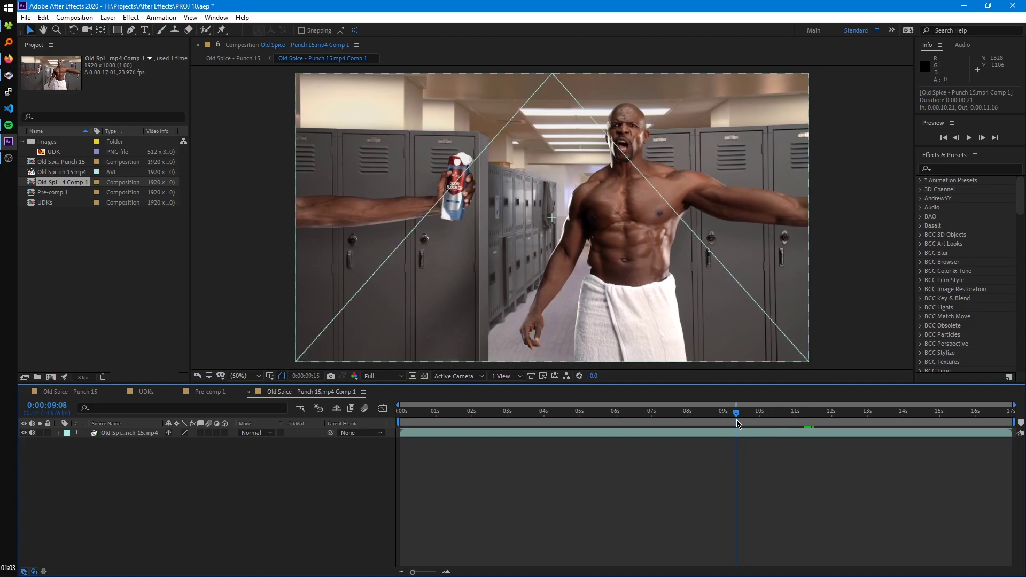
drag(737, 423, 795, 422)
Step: Return to the Old Spice - Punch 15 comp, scrub to 11:05, and undo the pre-compose
key(Tab)
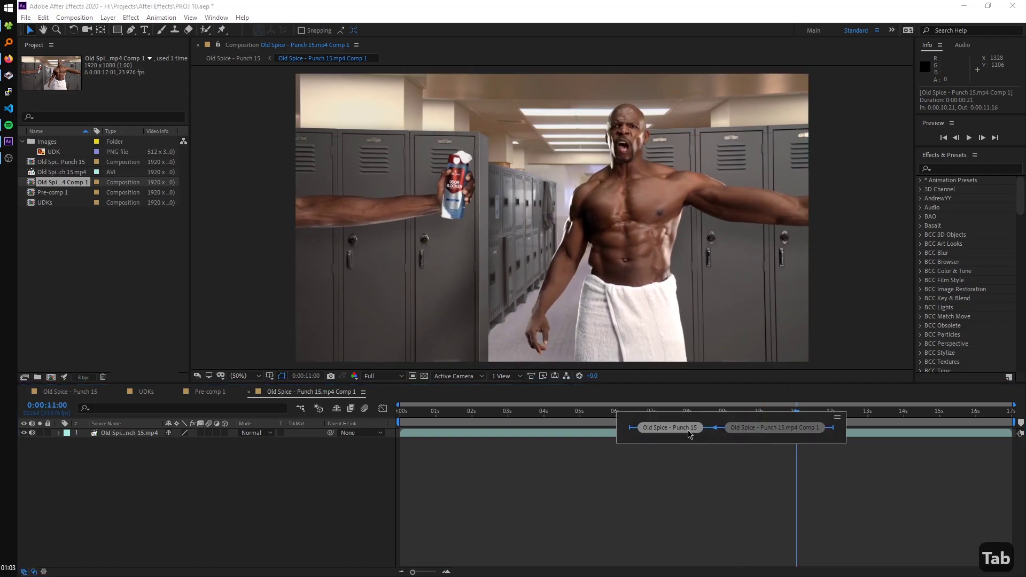
click(669, 428)
drag(769, 416, 780, 412)
key(ctrl+z)
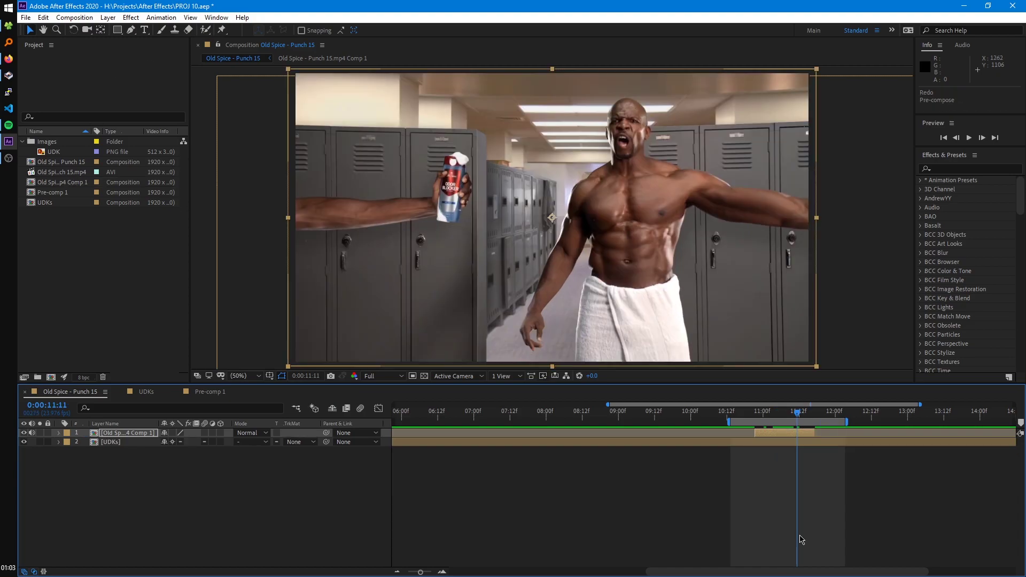
Step: Pre-compose the Old Spice video with 'Move all attributes into the new composition' and scrub the result
key(ctrl+z)
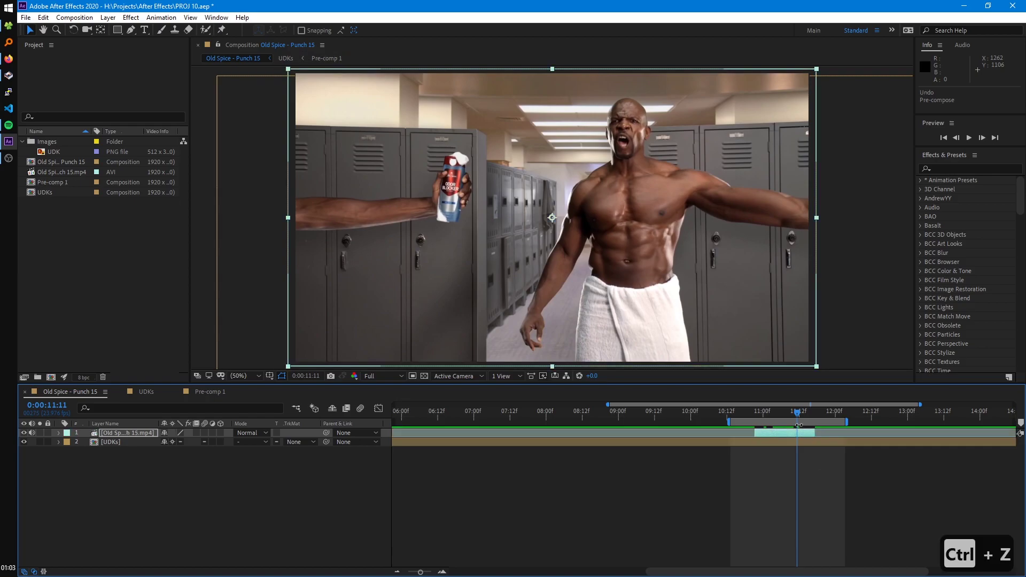
key(ctrl+shift+c)
click(499, 292)
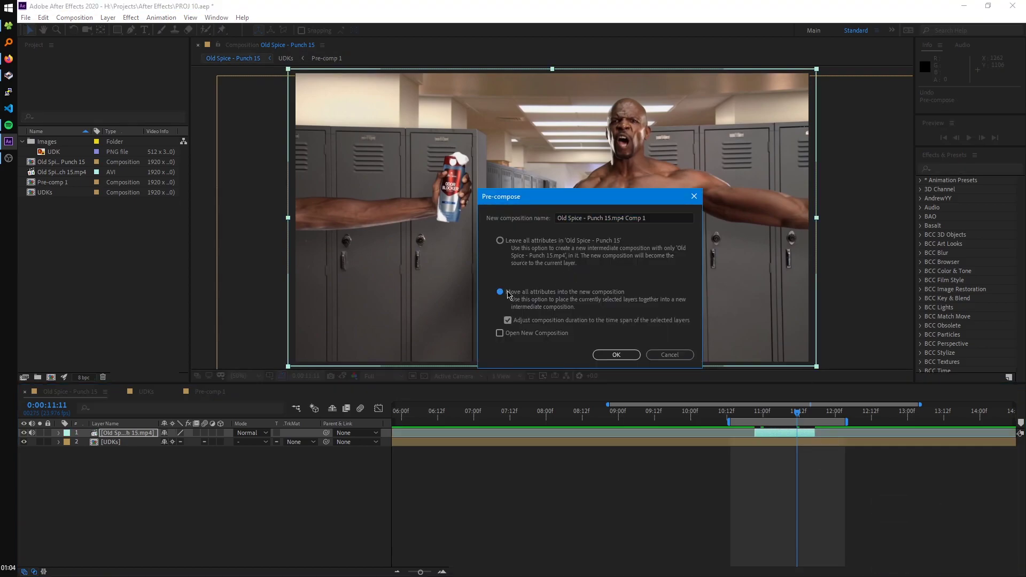
click(616, 355)
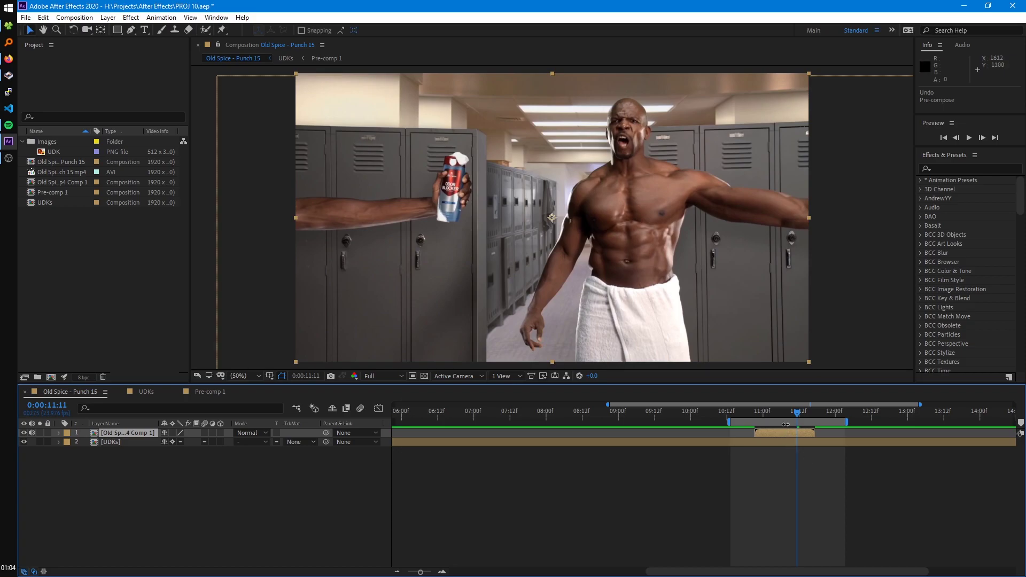
mouse_move(796, 414)
mouse_down()
mouse_move(777, 416)
mouse_move(795, 420)
mouse_up()
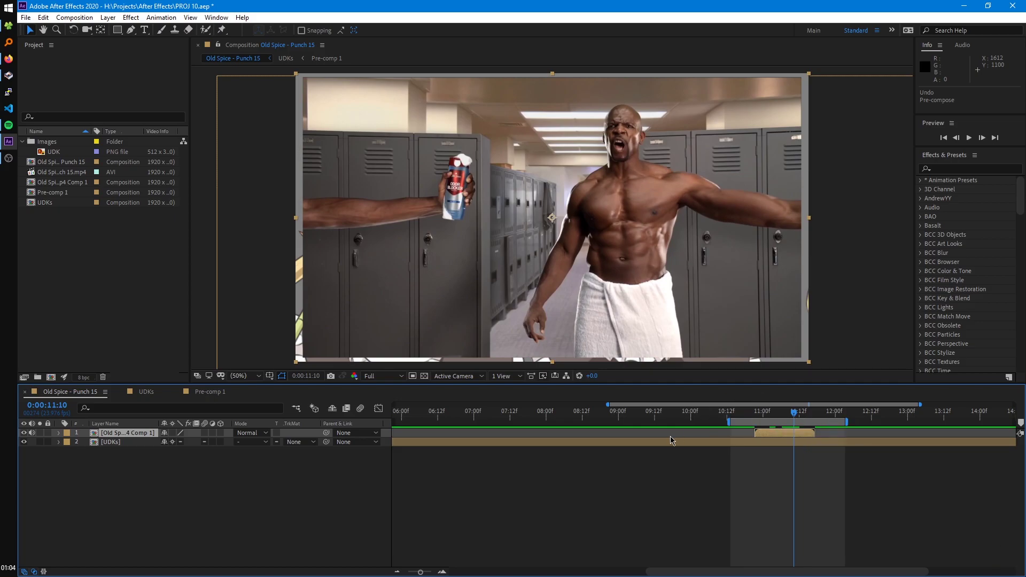
Step: Reveal the Scale keyframes inside Old Spice - Punch 15.mp4 Comp 1, go back to the parent, and reopen the nested comp
click(114, 435)
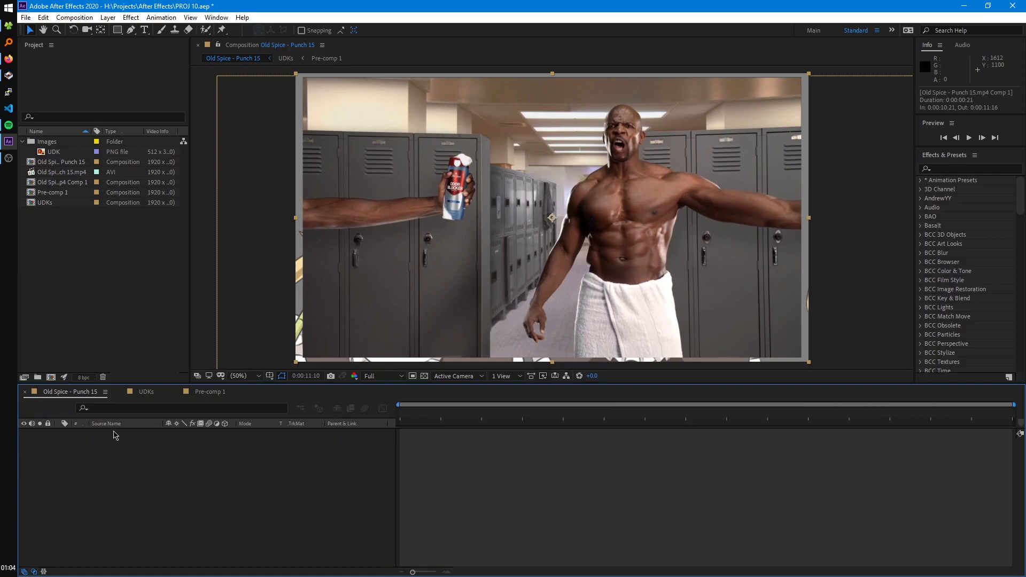
key(u)
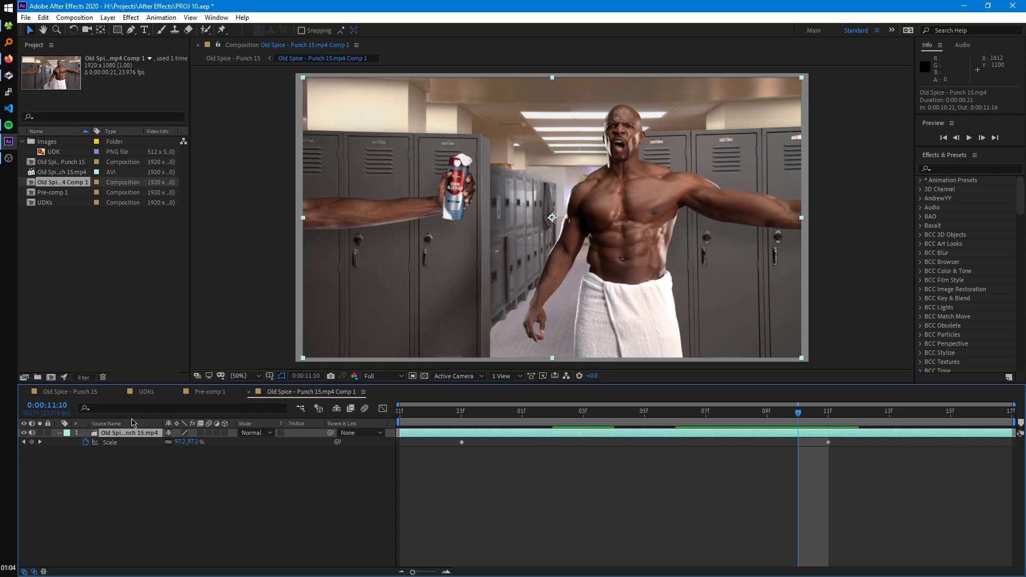
key(Tab)
click(86, 421)
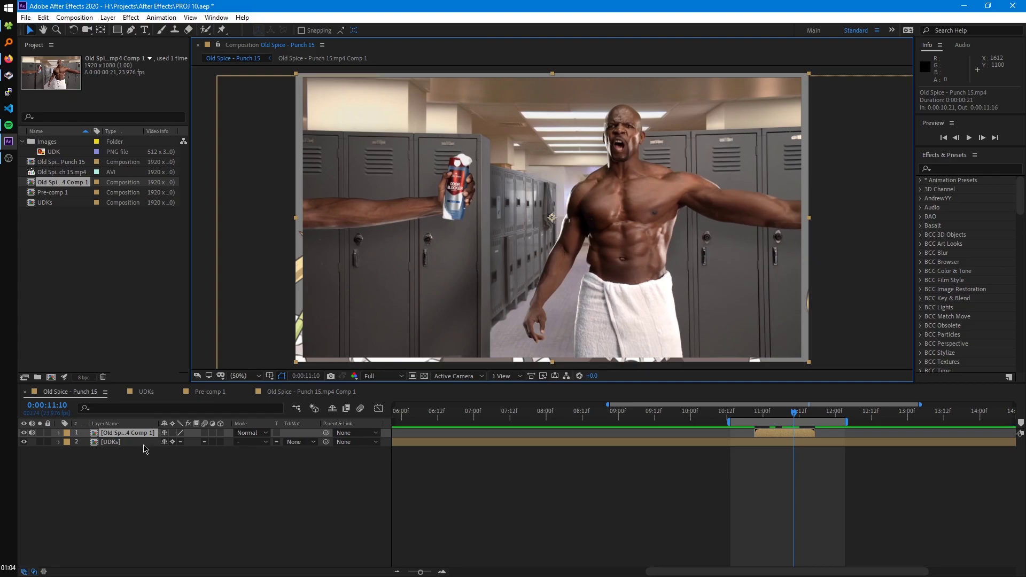
double_click(127, 434)
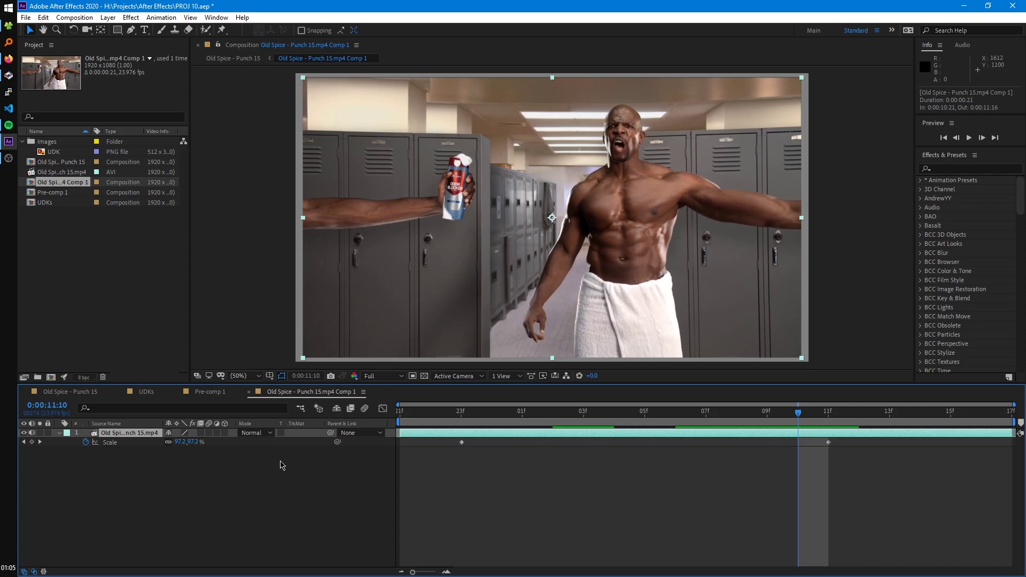
Step: Use the Composition Mini-Flowchart to go to Old Spice - Punch 15, then into Old Spice - Punch 15.mp4 Comp 1
key(Tab)
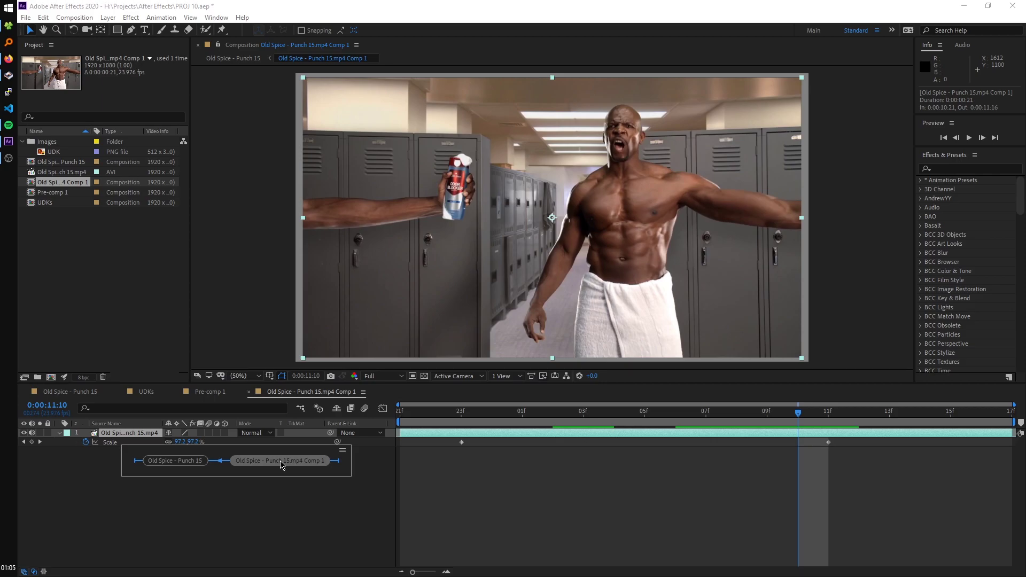
key(Tab)
key(Tab)
click(164, 461)
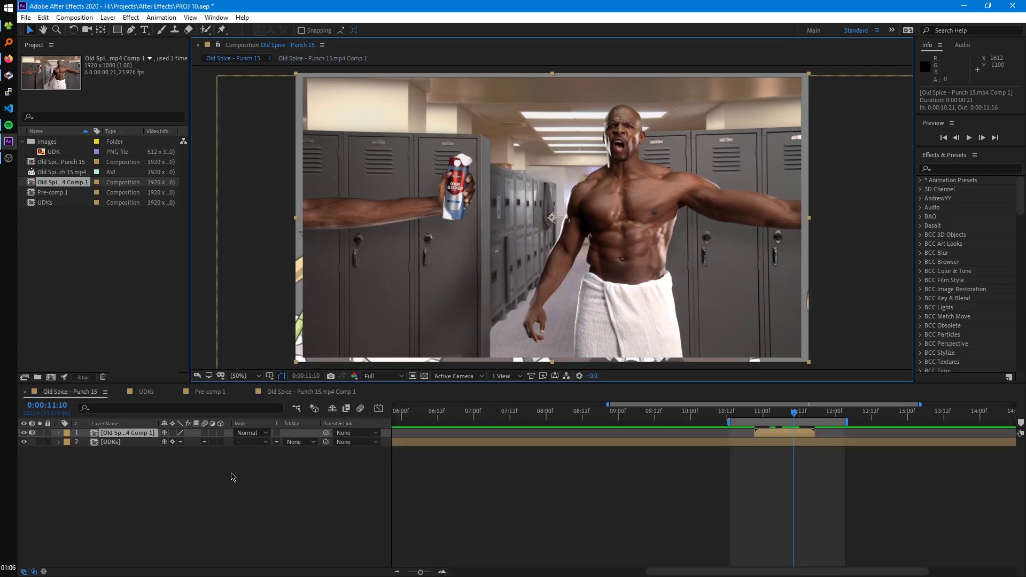
key(Tab)
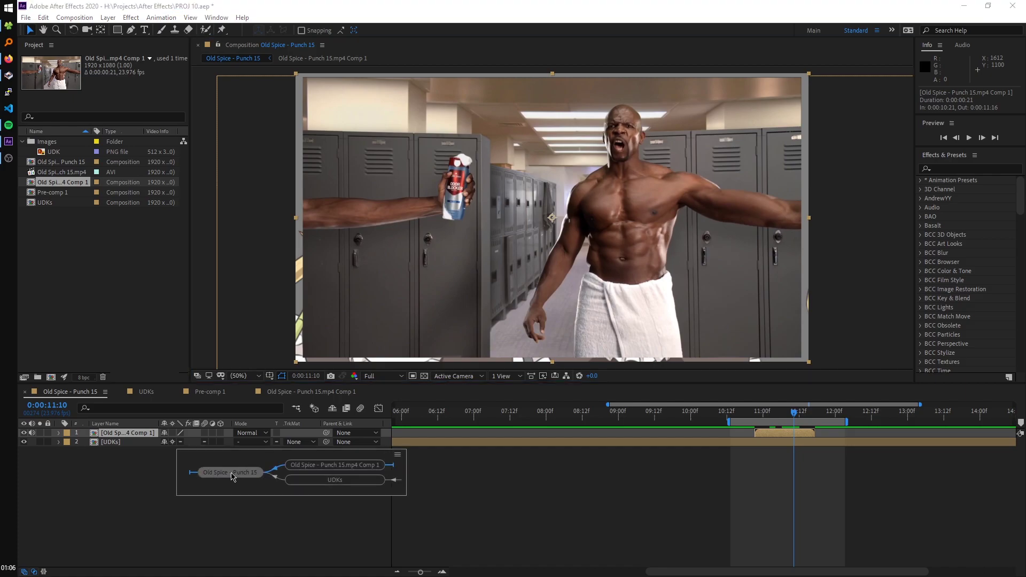
click(342, 465)
Step: Return to Old Spice - Punch 15 and open the UDKs comp from the flowchart
key(Tab)
click(256, 470)
key(Tab)
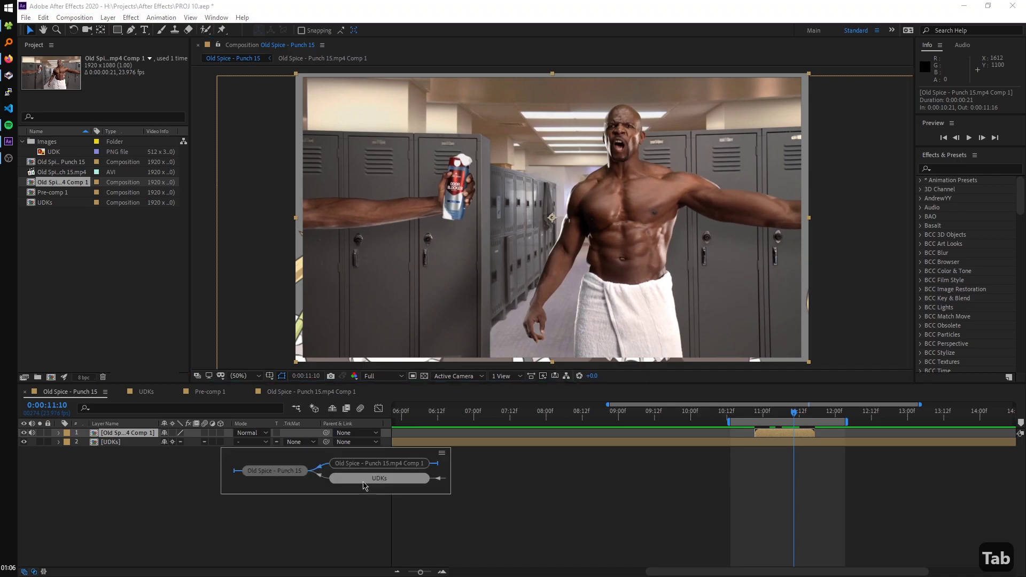
click(365, 485)
key(Tab)
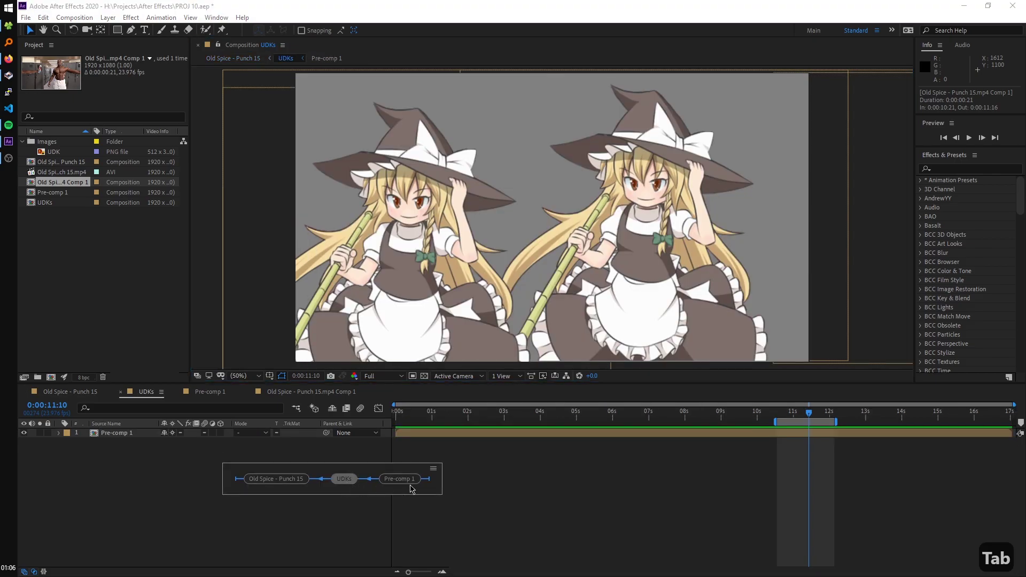
click(241, 479)
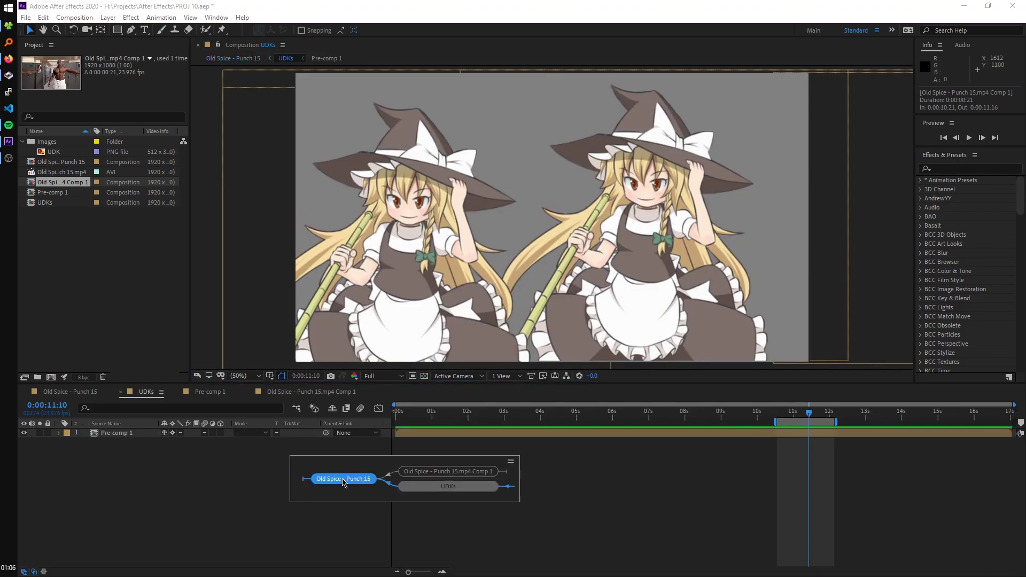